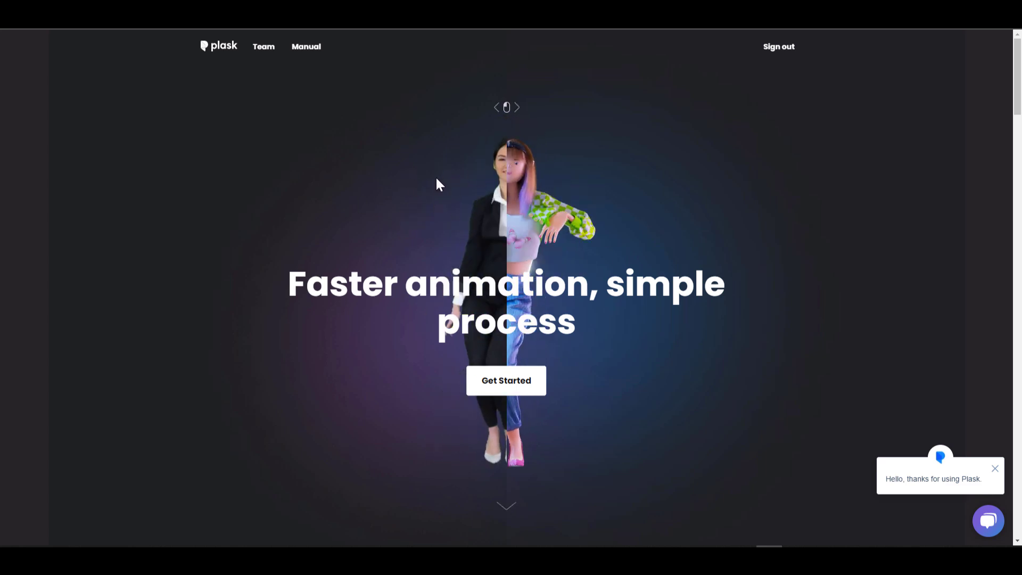
Browse the Plask homepage, then launch the animation editor
{"action": "scroll", "coordinate": [437, 181], "scroll_direction": "down", "scroll_amount": 5}
{"action": "scroll", "coordinate": [340, 166], "scroll_direction": "down", "scroll_amount": 3}
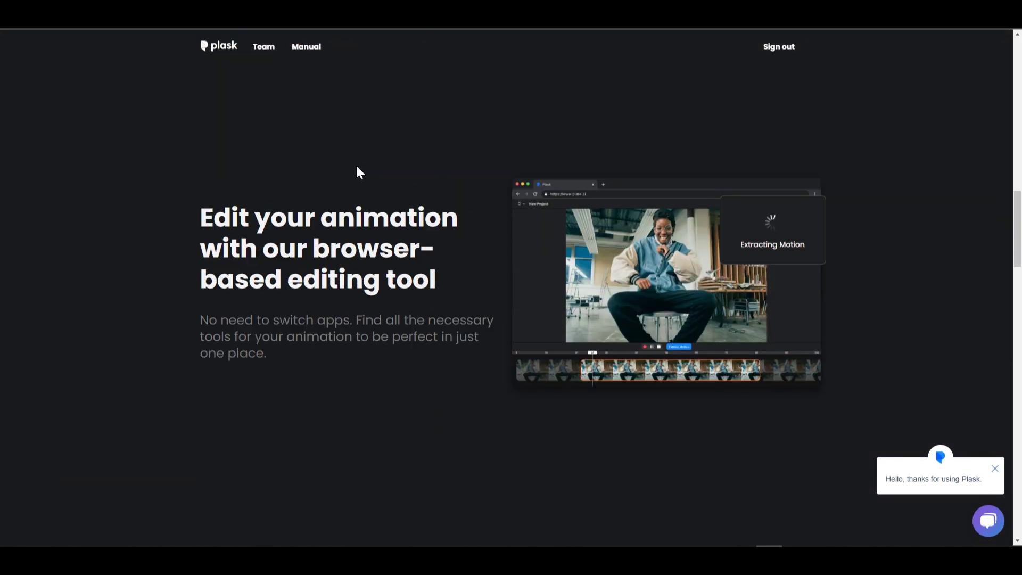
{"action": "scroll", "coordinate": [356, 171], "scroll_direction": "down", "scroll_amount": 8}
{"action": "scroll", "coordinate": [429, 235], "scroll_direction": "up", "scroll_amount": 4}
{"action": "scroll", "coordinate": [429, 229], "scroll_direction": "down", "scroll_amount": 4}
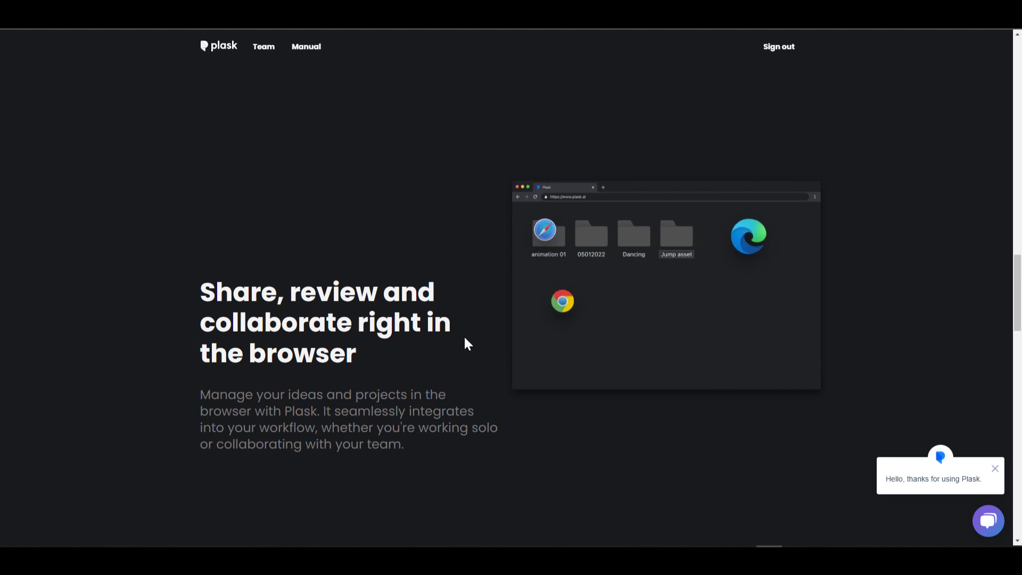
{"action": "scroll", "coordinate": [442, 249], "scroll_direction": "down", "scroll_amount": 5}
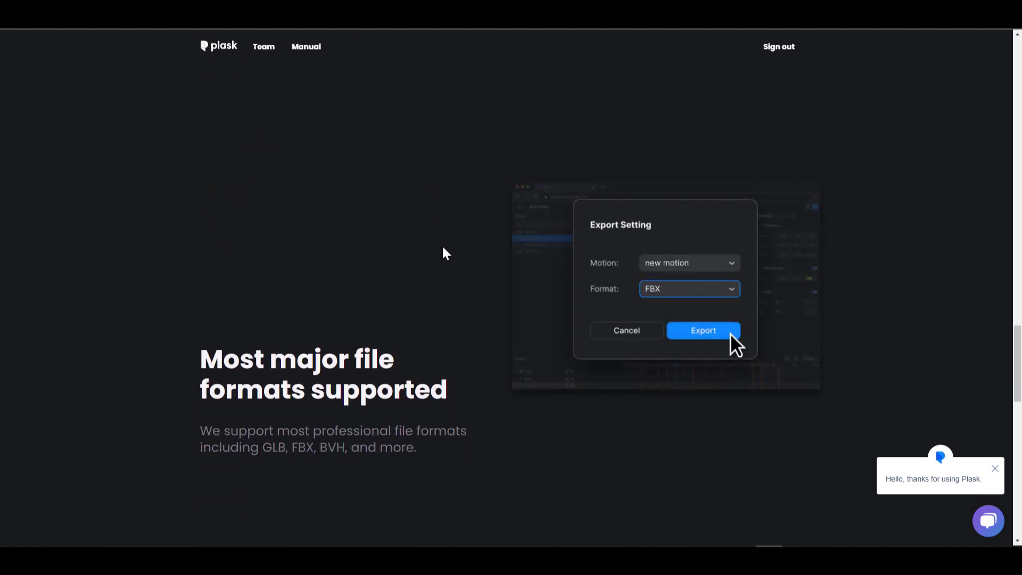
{"action": "scroll", "coordinate": [446, 254], "scroll_direction": "up", "scroll_amount": 10}
{"action": "scroll", "coordinate": [533, 256], "scroll_direction": "down", "scroll_amount": 10}
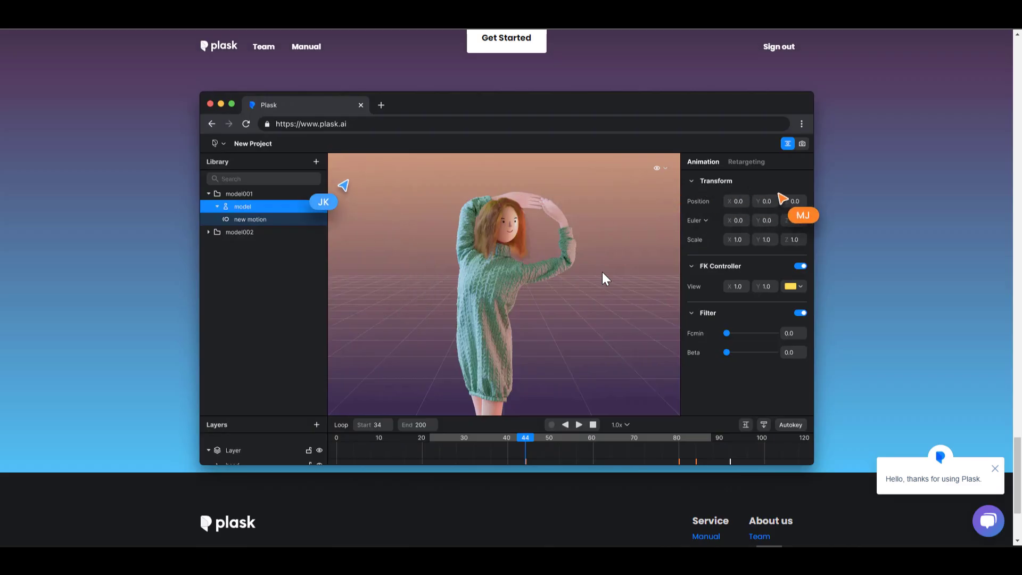
{"action": "scroll", "coordinate": [585, 250], "scroll_direction": "up", "scroll_amount": 5}
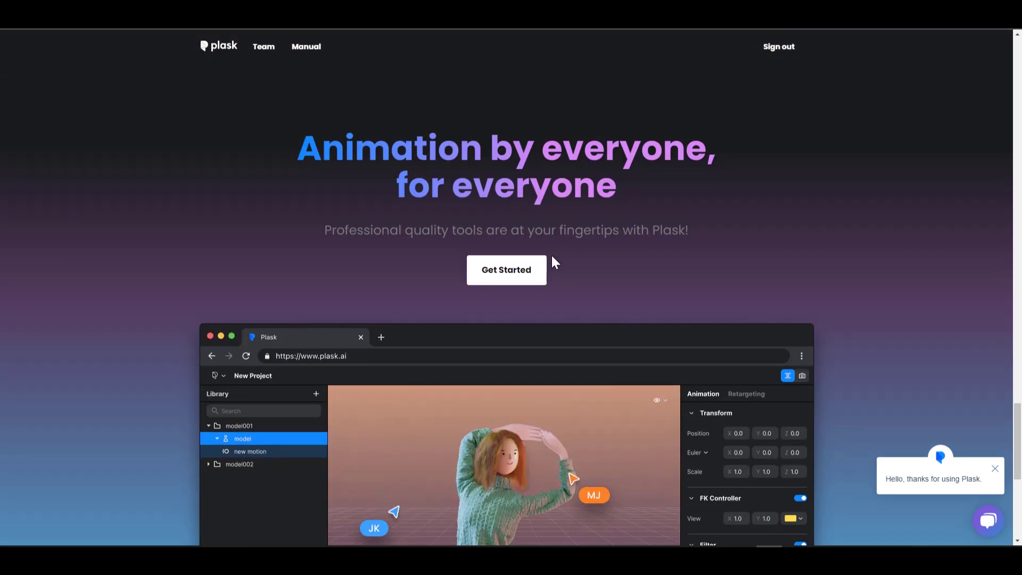
{"action": "left_click", "coordinate": [507, 274]}
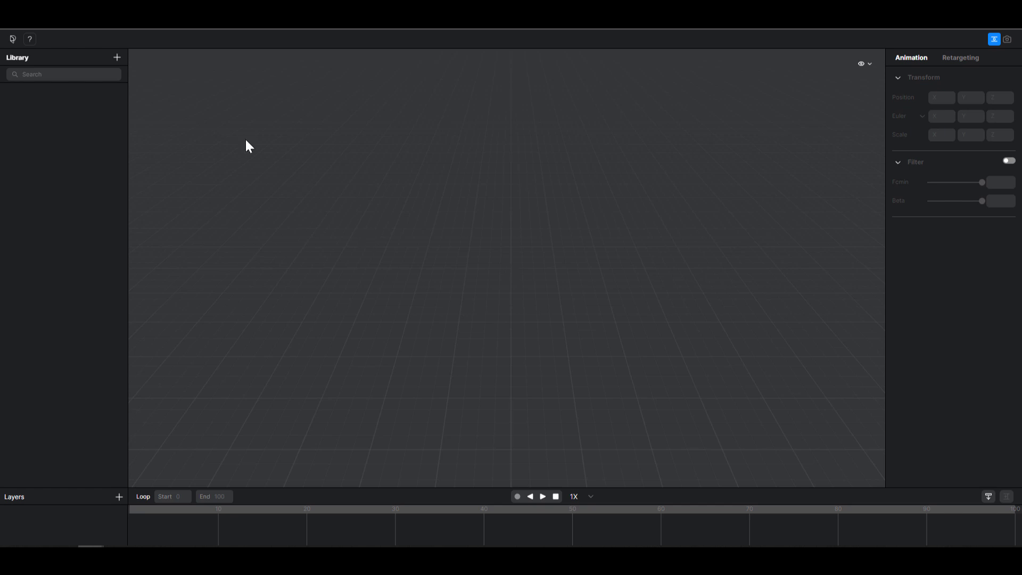
Import motion.mp4 into the Library and confirm it for motion extraction
{"action": "left_click", "coordinate": [117, 57]}
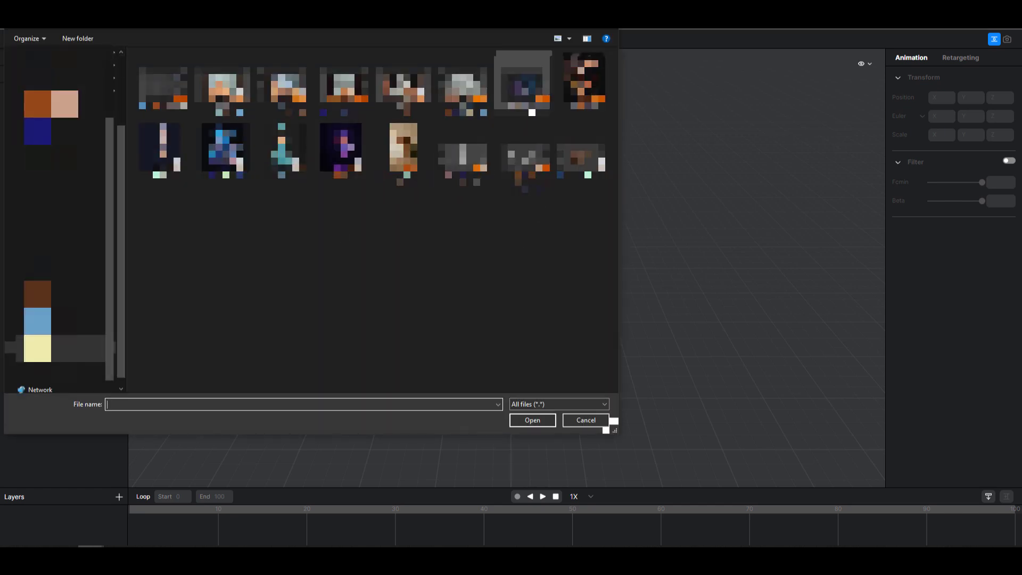
{"action": "left_click", "coordinate": [523, 82]}
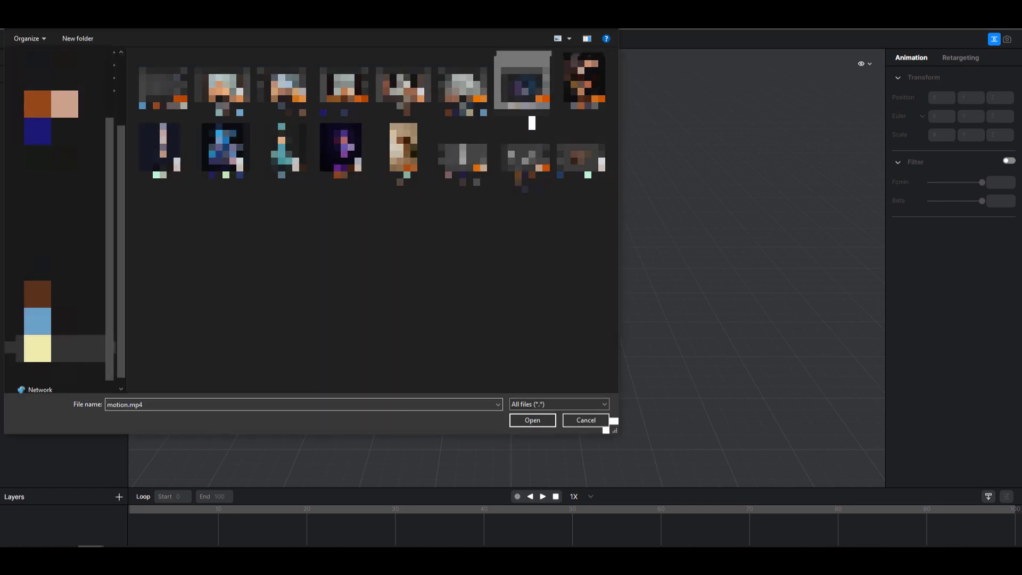
{"action": "left_click", "coordinate": [541, 420]}
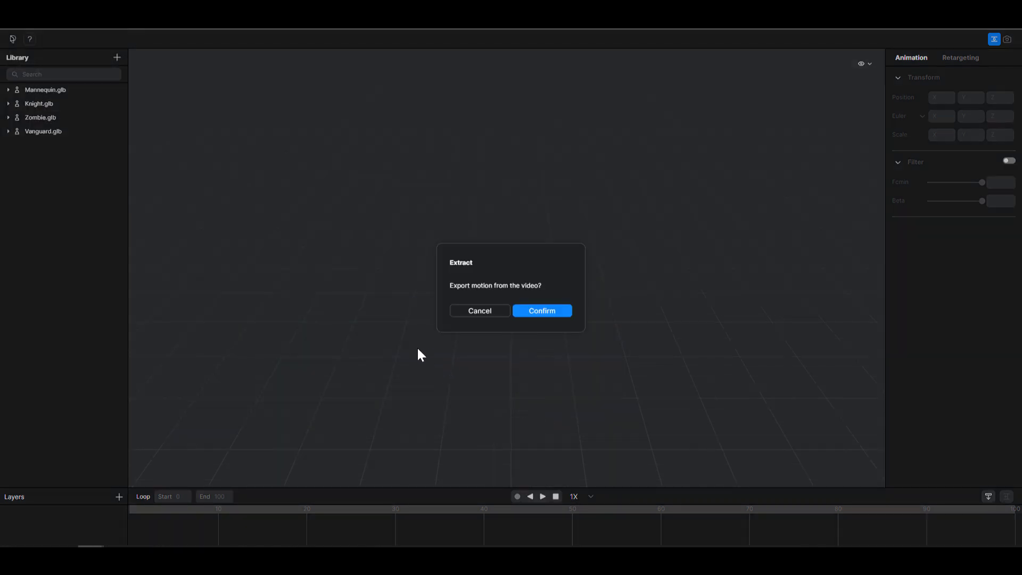
{"action": "left_click", "coordinate": [545, 314]}
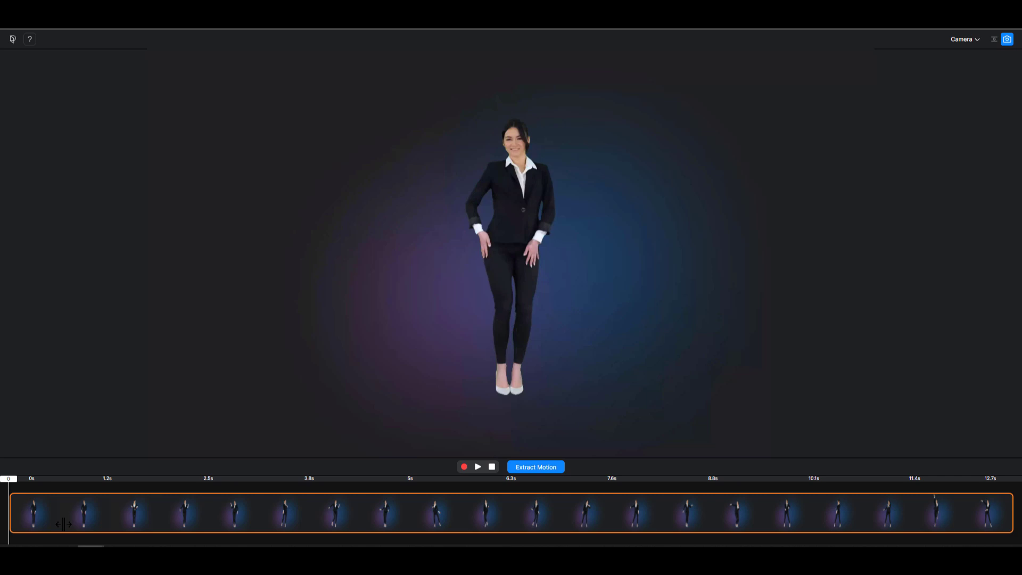
Trim the dance clip to roughly 4.5–8.4 s and preview the trimmed section
{"action": "left_click_drag", "start_coordinate": [11, 520], "coordinate": [367, 511]}
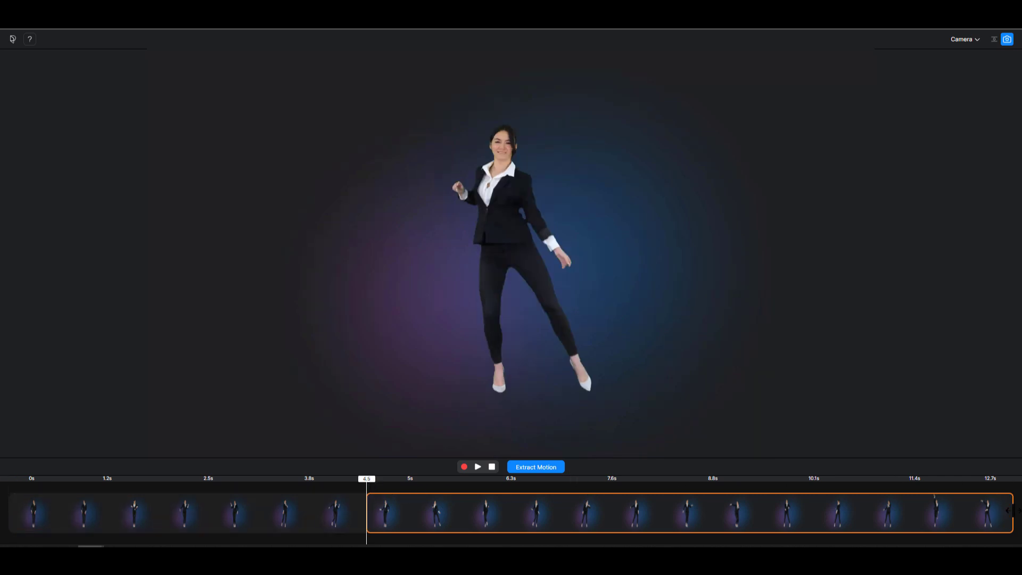
{"action": "left_click_drag", "start_coordinate": [1013, 511], "coordinate": [588, 467]}
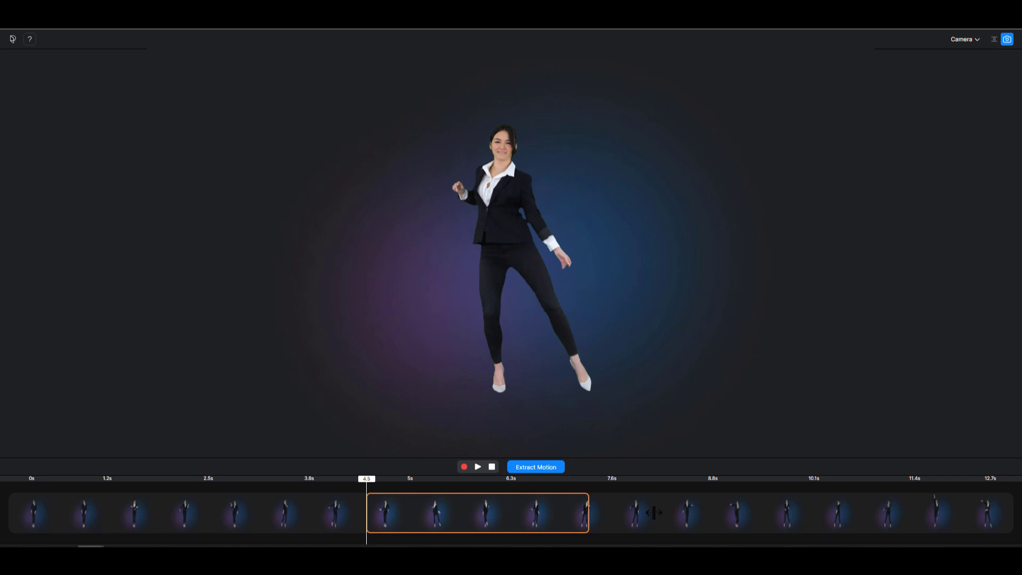
{"action": "left_click_drag", "start_coordinate": [654, 512], "coordinate": [688, 511]}
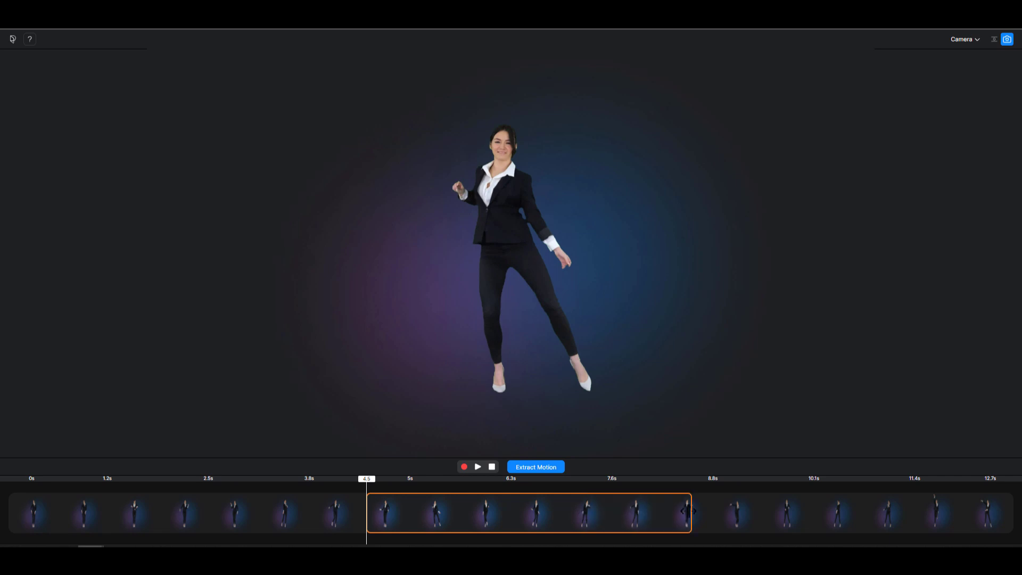
{"action": "left_click", "coordinate": [477, 467]}
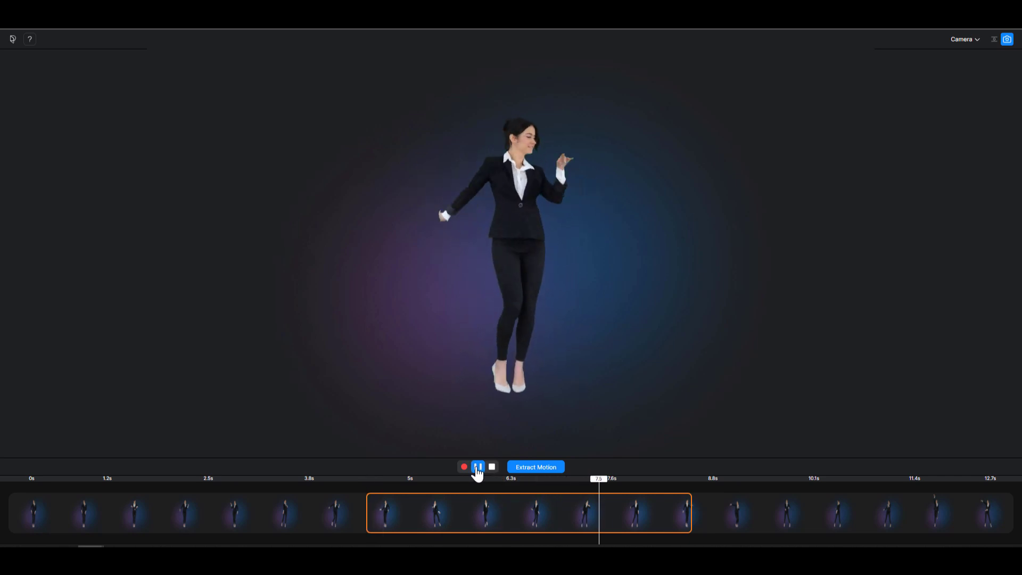
Extract the trimmed clip's motion under the name 'Dancing'
{"action": "left_click", "coordinate": [529, 469]}
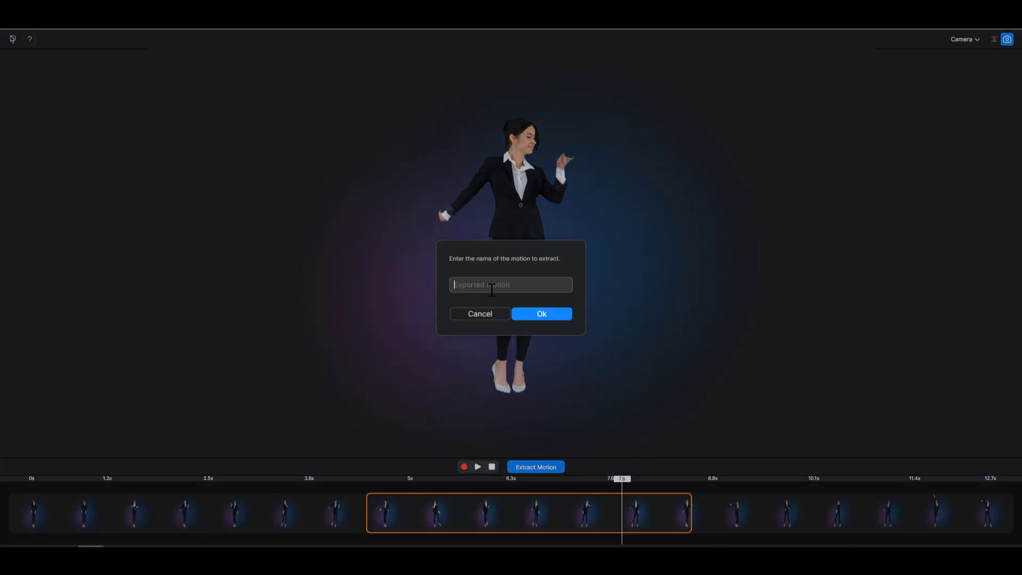
{"action": "type", "text": "Dancing"}
{"action": "left_click", "coordinate": [540, 316]}
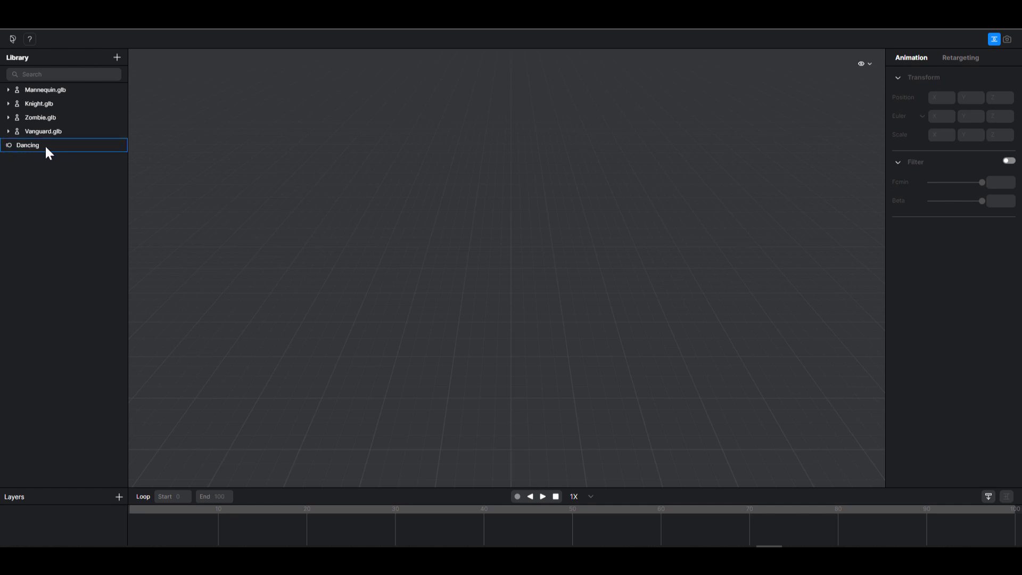
Place Mannequin.glb in the scene, expand it to show bindPose, and frame it frontally
{"action": "left_click_drag", "start_coordinate": [28, 90], "coordinate": [490, 297]}
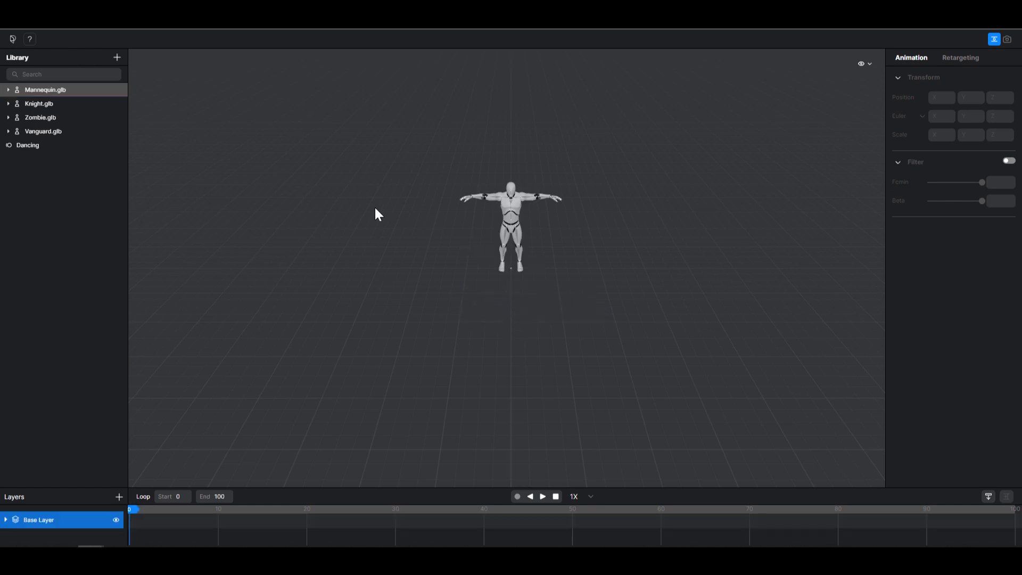
{"action": "left_click", "coordinate": [8, 89]}
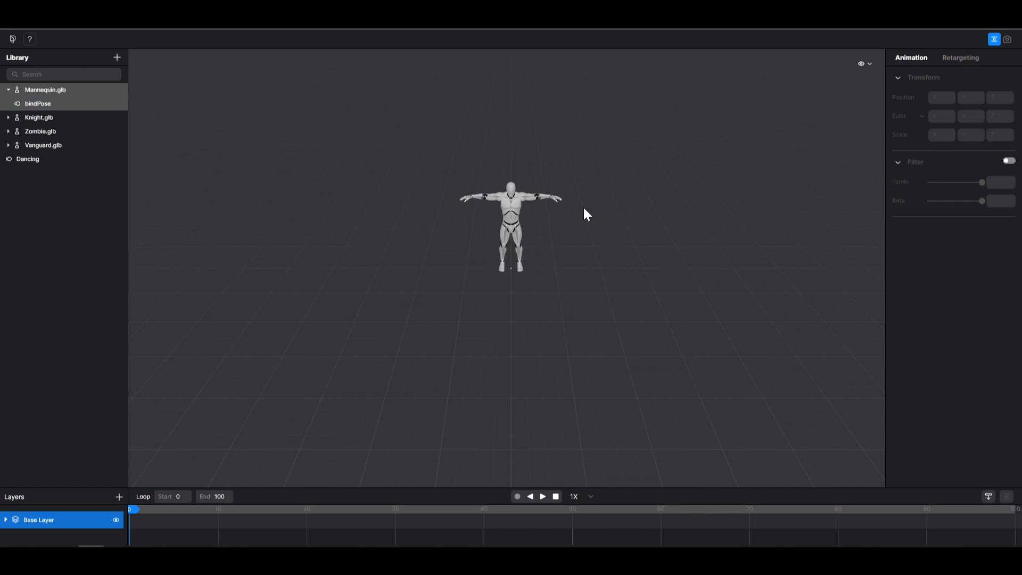
{"action": "scroll", "coordinate": [584, 208], "scroll_direction": "up", "scroll_amount": 5}
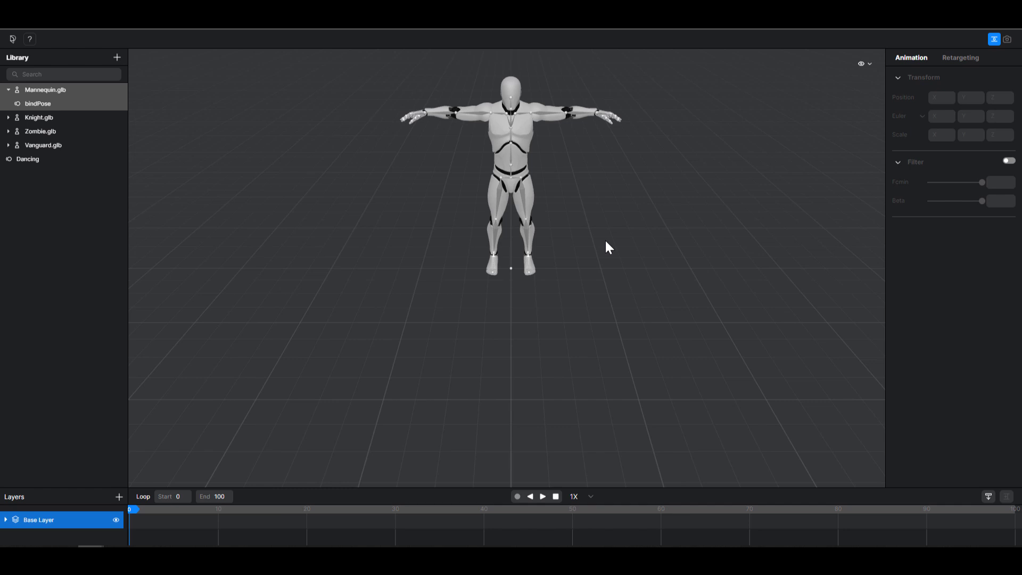
{"action": "left_click_drag", "start_coordinate": [641, 208], "coordinate": [486, 235]}
{"action": "scroll", "coordinate": [505, 215], "scroll_direction": "up", "scroll_amount": 5}
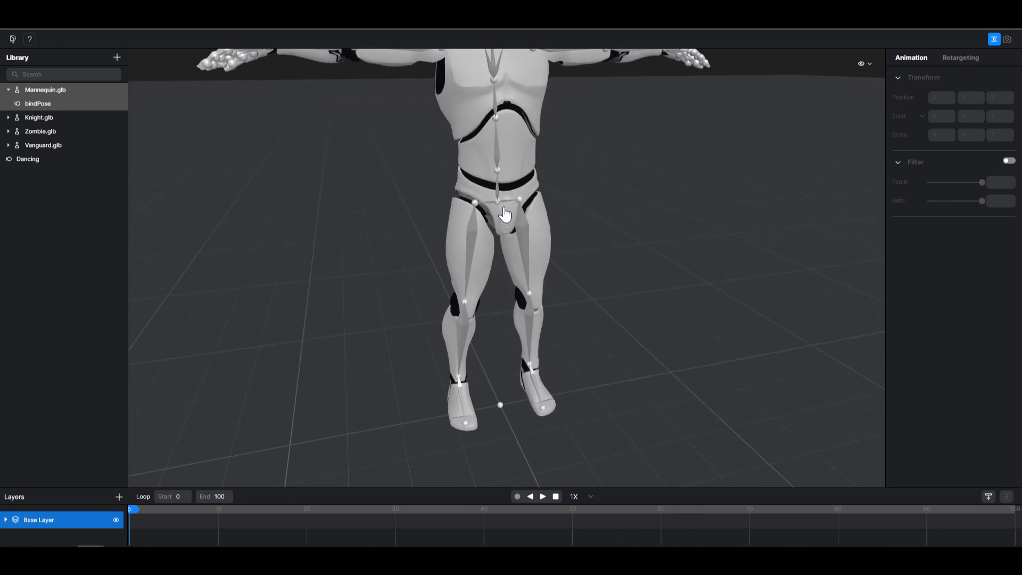
{"action": "scroll", "coordinate": [505, 214], "scroll_direction": "down", "scroll_amount": 5}
{"action": "left_click_drag", "start_coordinate": [604, 276], "coordinate": [524, 149]}
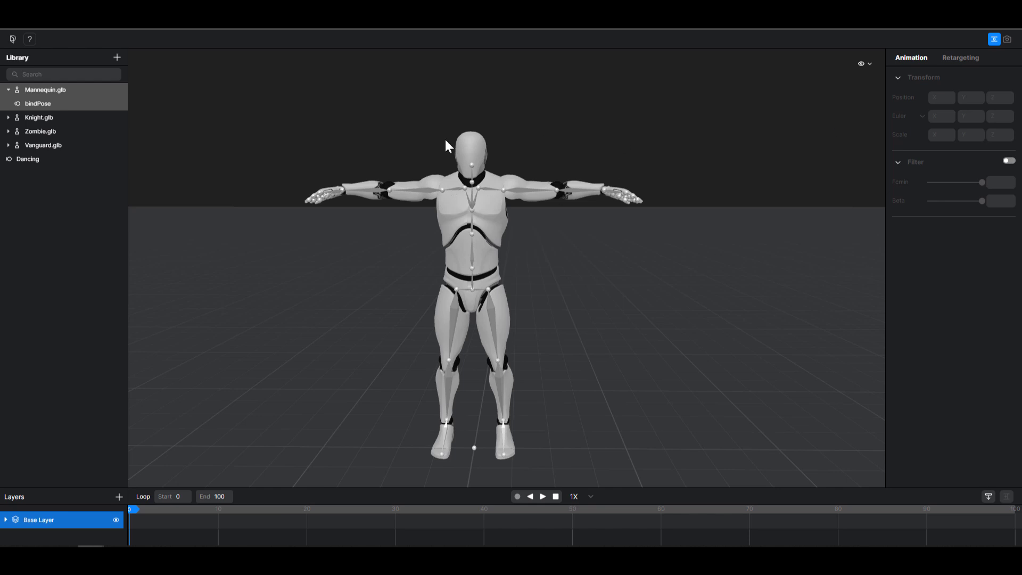
Show the Mannequin's retargeting map, check rightLeg and rightForeArm pairs, and enlarge the timeline
{"action": "left_click", "coordinate": [958, 59]}
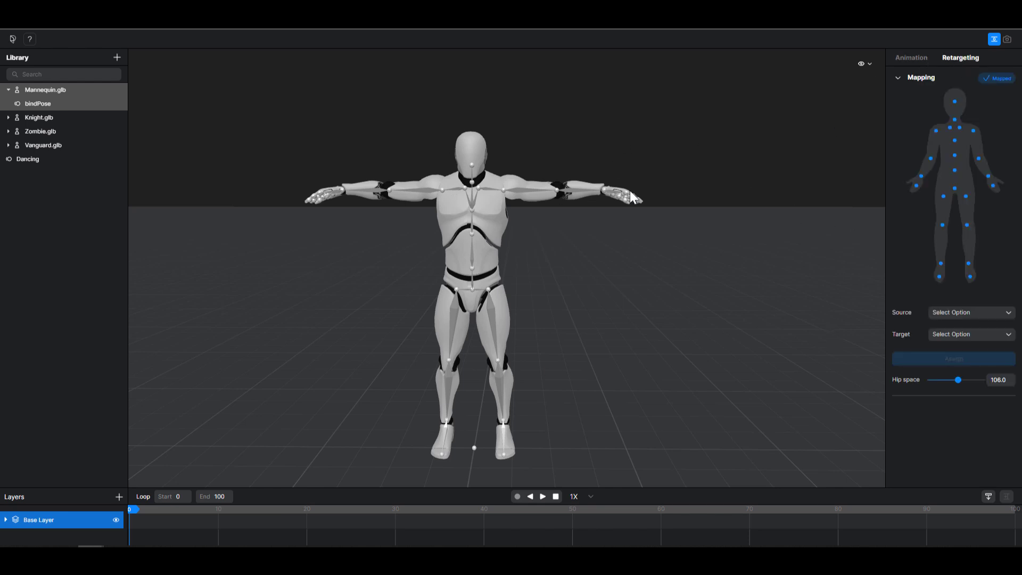
{"action": "left_click", "coordinate": [942, 225]}
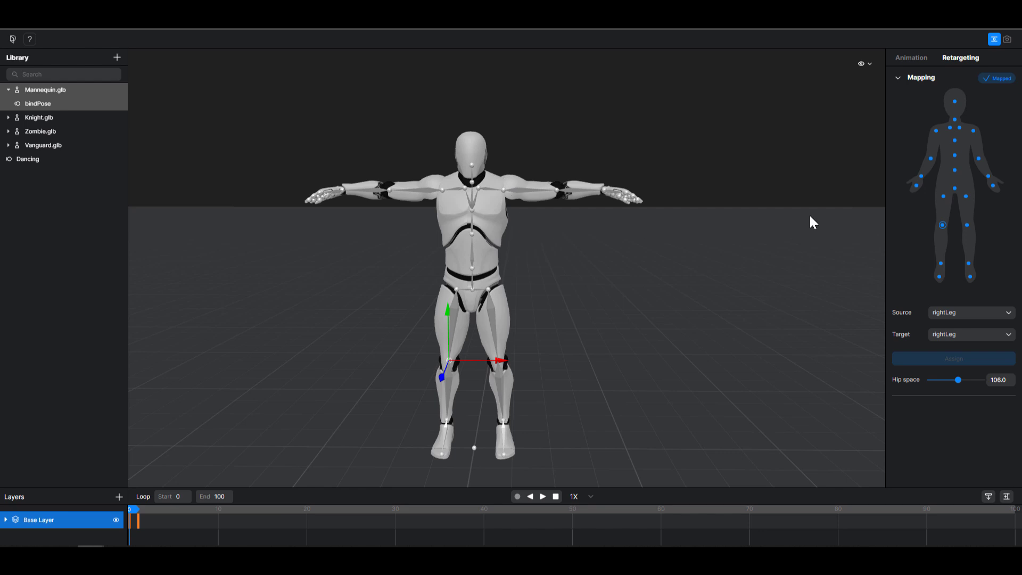
{"action": "left_click", "coordinate": [931, 158]}
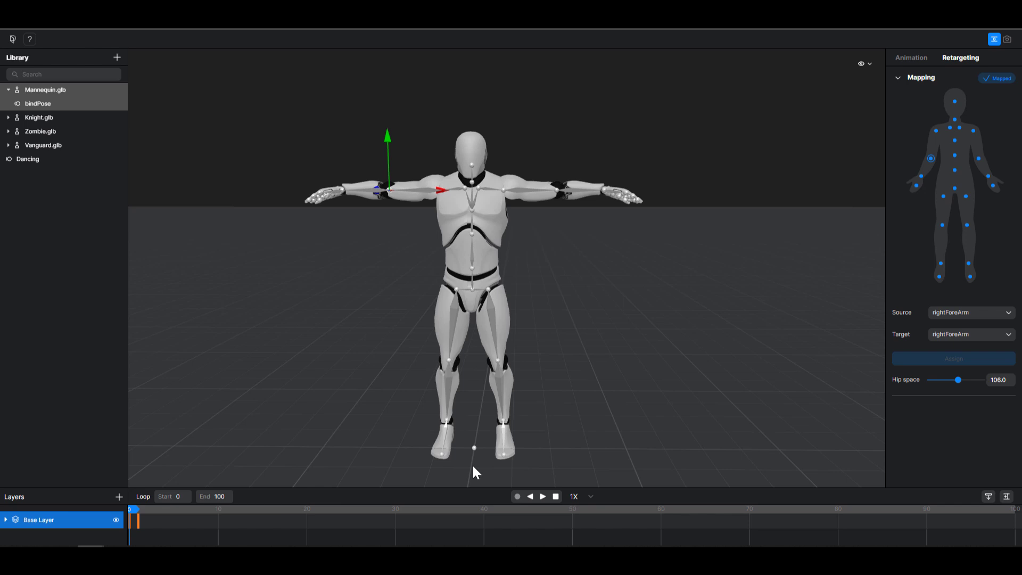
{"action": "left_click_drag", "start_coordinate": [472, 487], "coordinate": [479, 440]}
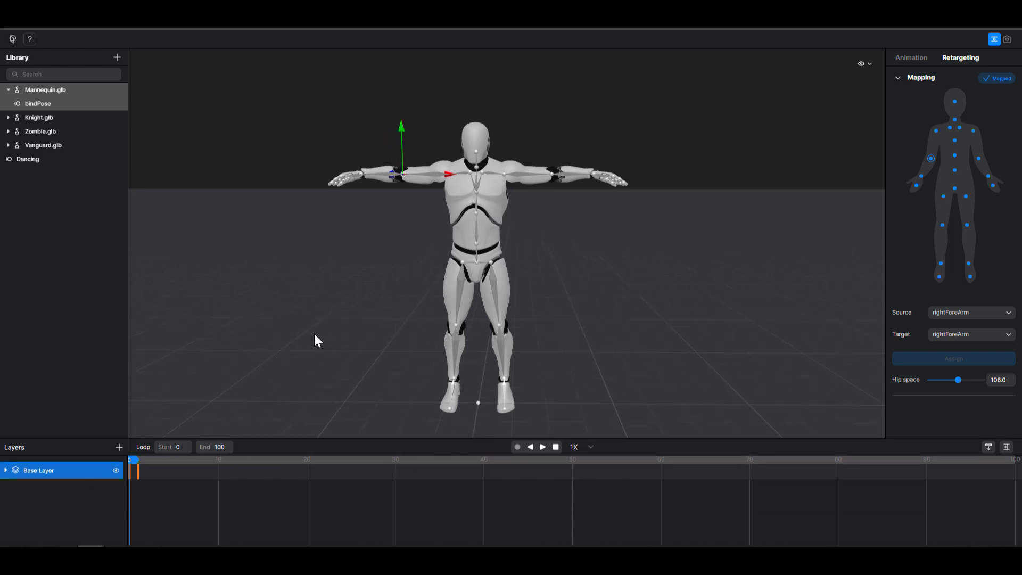
{"action": "scroll", "coordinate": [314, 335], "scroll_direction": "up", "scroll_amount": 2}
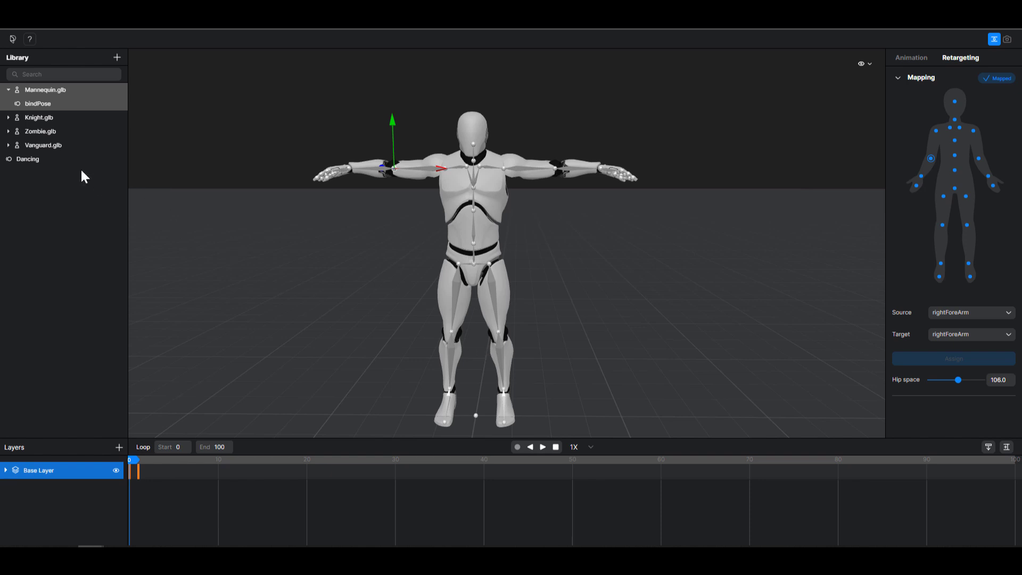
Apply Dancing to the Mannequin, preview its playback, then deselect the bone and face the model
{"action": "left_click", "coordinate": [22, 159]}
{"action": "left_click_drag", "start_coordinate": [20, 159], "coordinate": [37, 91]}
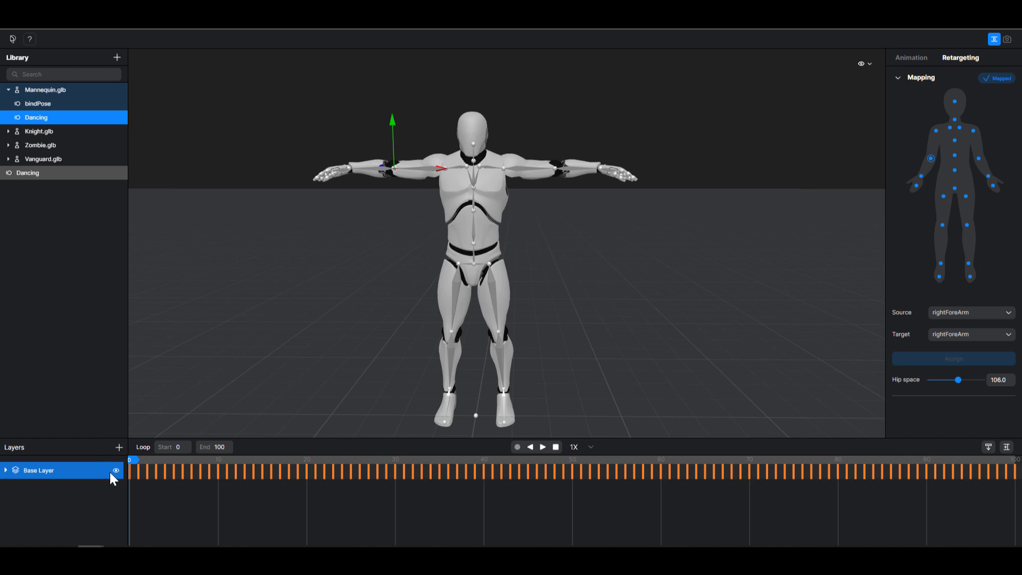
{"action": "mouse_move", "coordinate": [133, 461]}
{"action": "left_mouse_down"}
{"action": "mouse_move", "coordinate": [240, 467]}
{"action": "mouse_move", "coordinate": [116, 456]}
{"action": "mouse_move", "coordinate": [297, 460]}
{"action": "mouse_move", "coordinate": [130, 461]}
{"action": "left_mouse_up"}
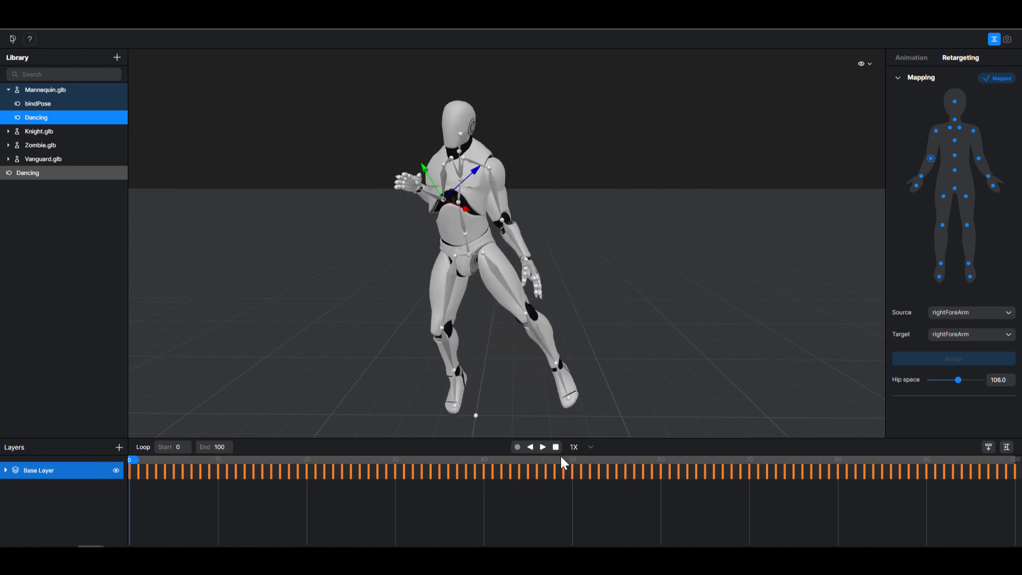
{"action": "left_click", "coordinate": [543, 447]}
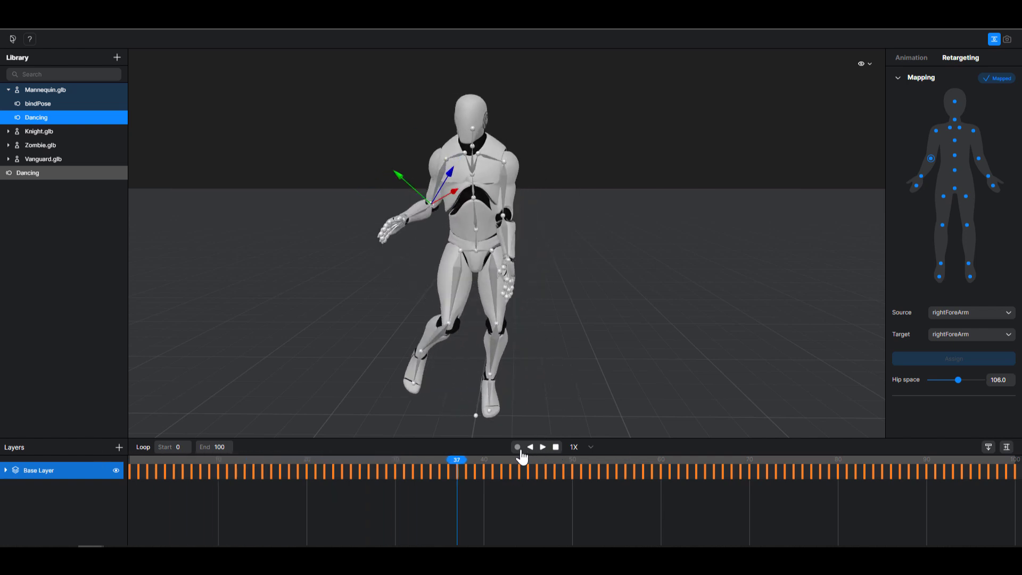
{"action": "left_click", "coordinate": [555, 447]}
{"action": "left_click", "coordinate": [608, 194]}
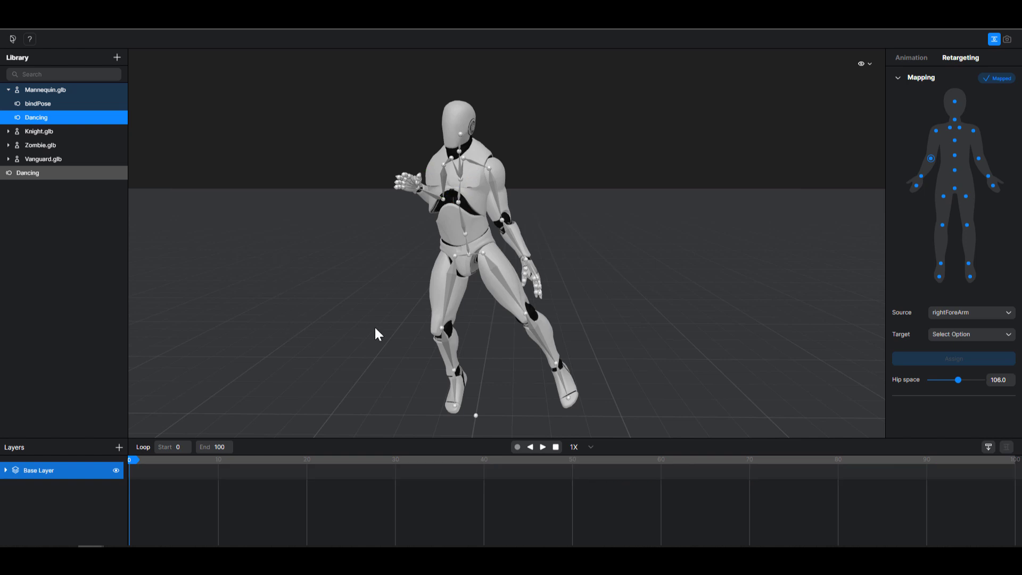
{"action": "left_click_drag", "start_coordinate": [363, 320], "coordinate": [451, 317]}
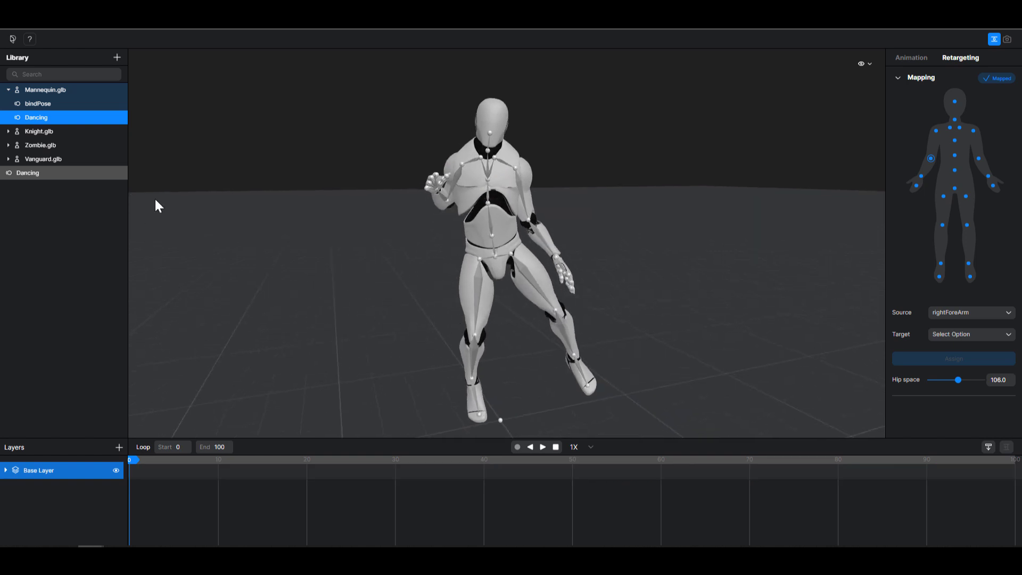
{"action": "left_click", "coordinate": [46, 106]}
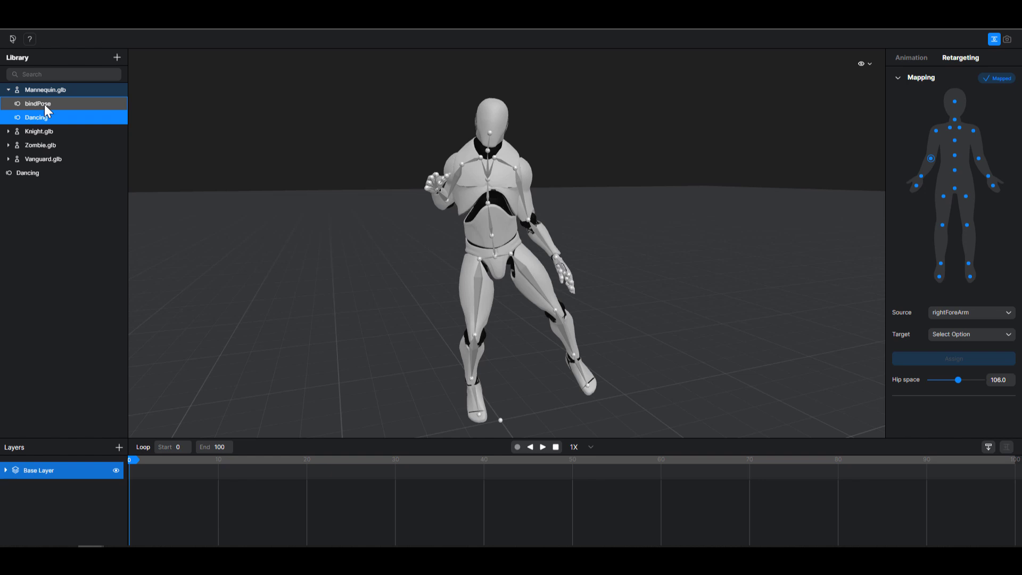
{"action": "right_click", "coordinate": [44, 104]}
{"action": "left_click", "coordinate": [35, 104]}
{"action": "right_click", "coordinate": [34, 103]}
{"action": "left_click", "coordinate": [77, 154]}
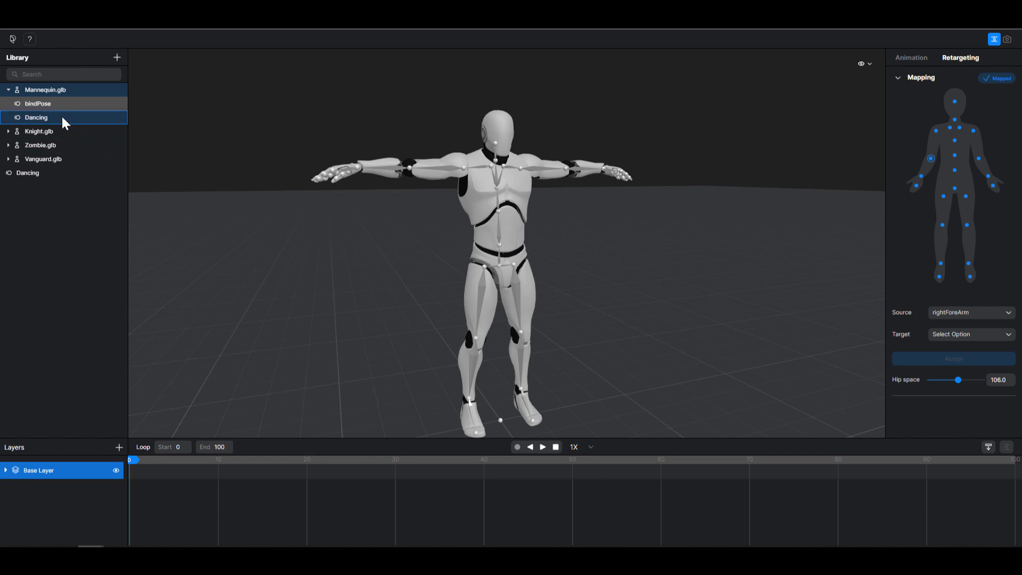
{"action": "left_click", "coordinate": [46, 117]}
{"action": "right_click", "coordinate": [46, 117]}
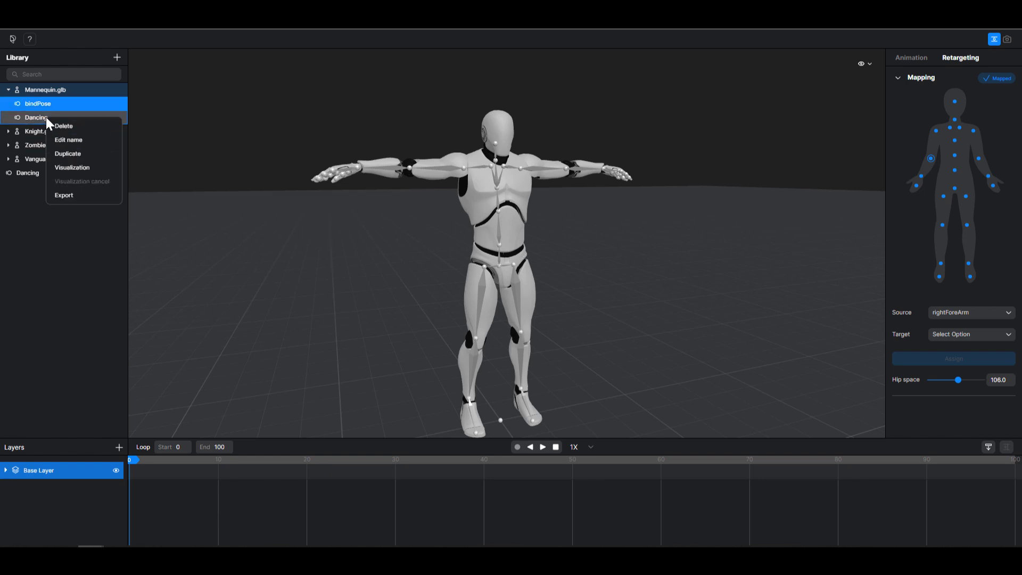
{"action": "left_click", "coordinate": [86, 168]}
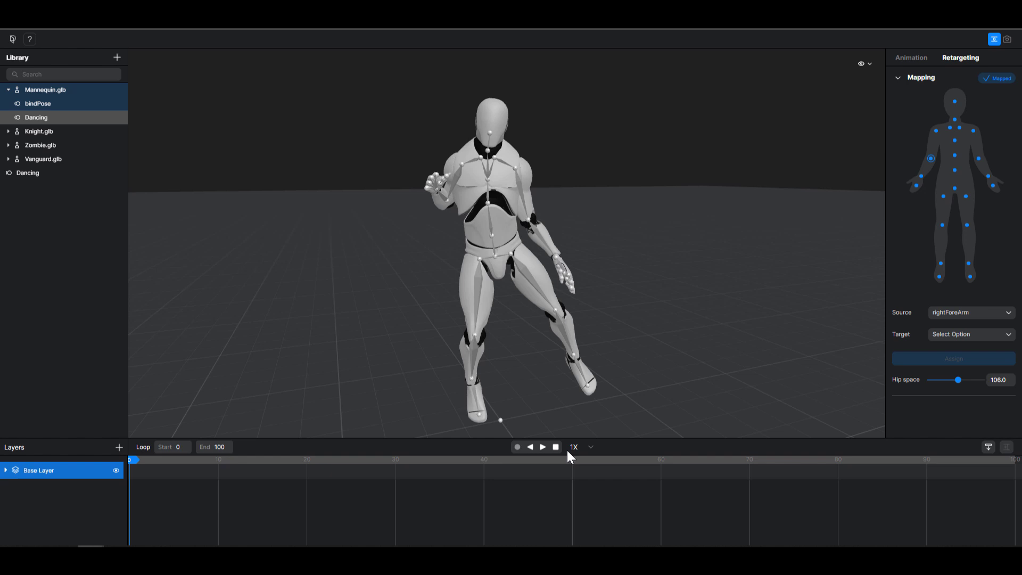
{"action": "left_click_drag", "start_coordinate": [134, 461], "coordinate": [159, 458]}
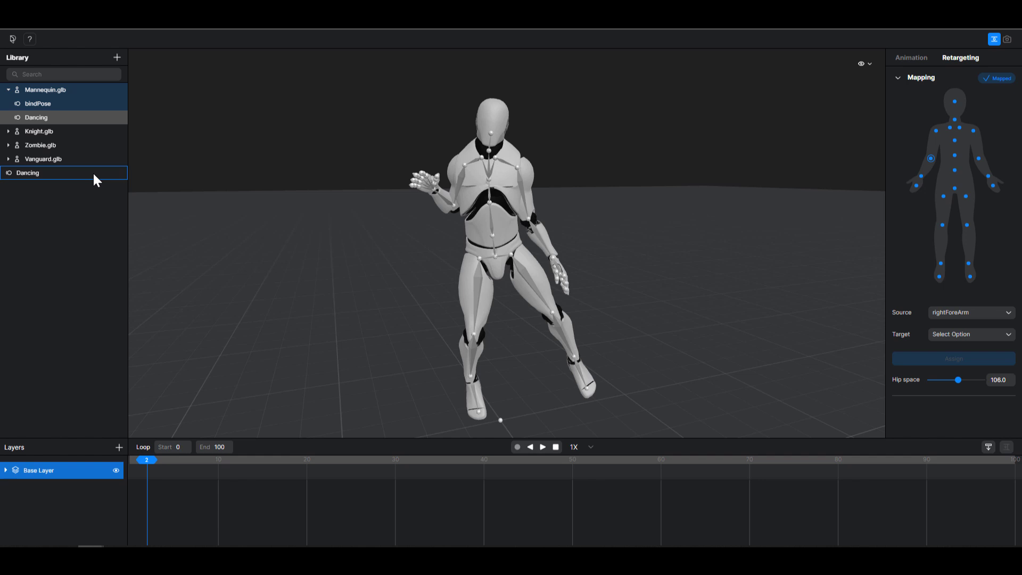
Show Knight.glb in the scene, attach the Dancing motion, and turn its visualization back on
{"action": "right_click", "coordinate": [45, 133]}
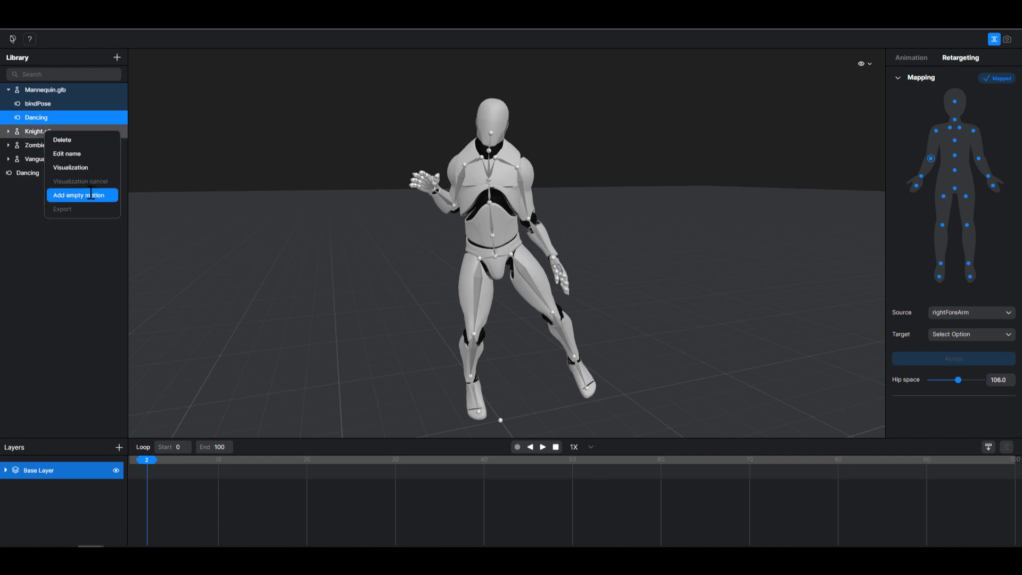
{"action": "left_click", "coordinate": [72, 168]}
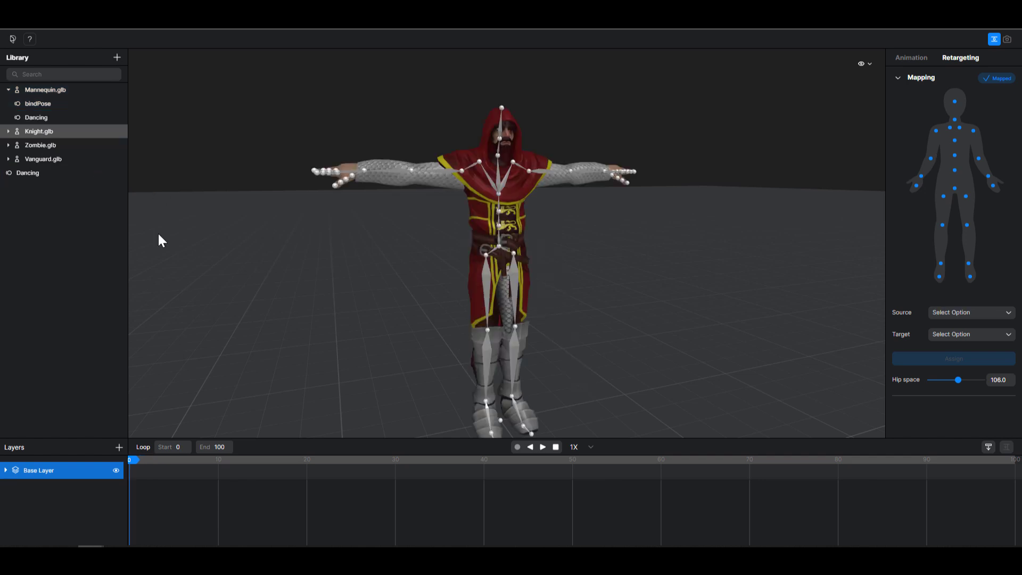
{"action": "left_click_drag", "start_coordinate": [19, 176], "coordinate": [10, 132]}
{"action": "left_click", "coordinate": [9, 131]}
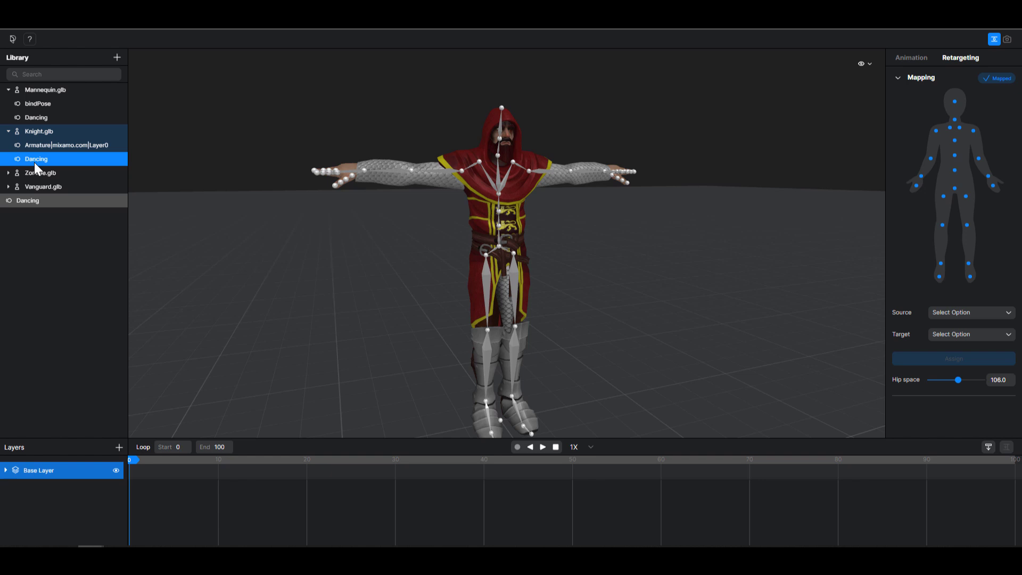
{"action": "right_click", "coordinate": [31, 162]}
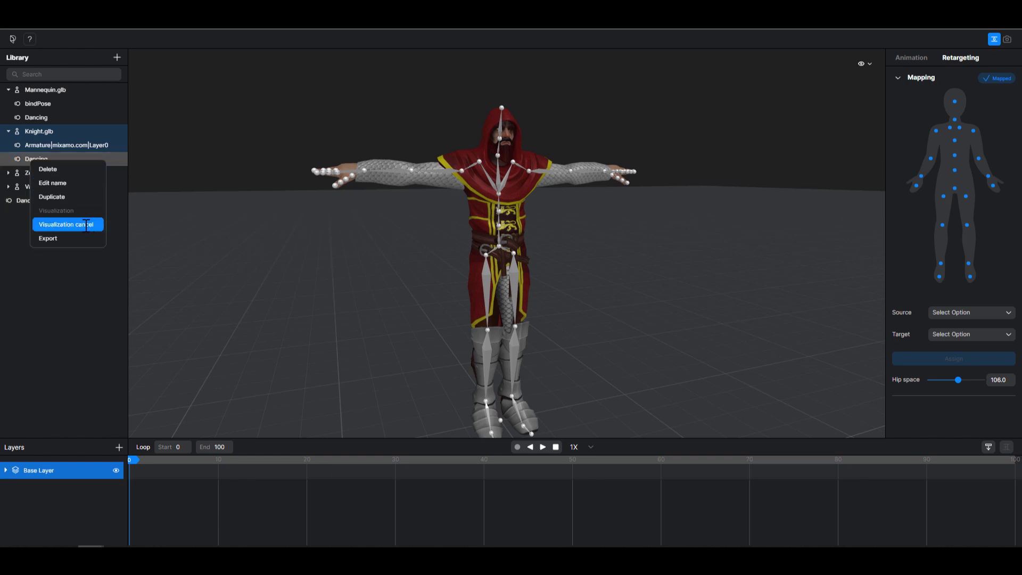
{"action": "left_click", "coordinate": [62, 225]}
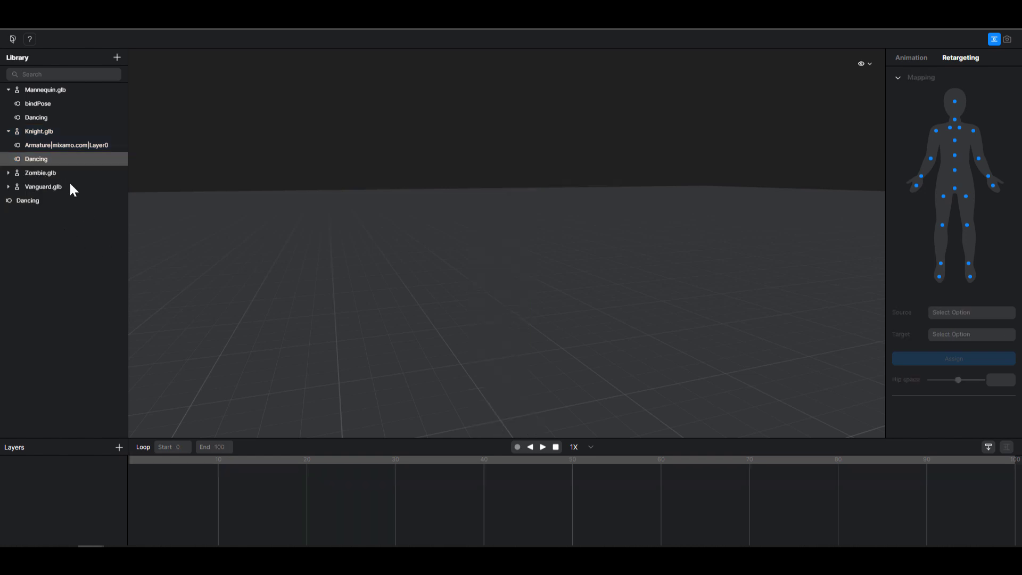
{"action": "right_click", "coordinate": [47, 159]}
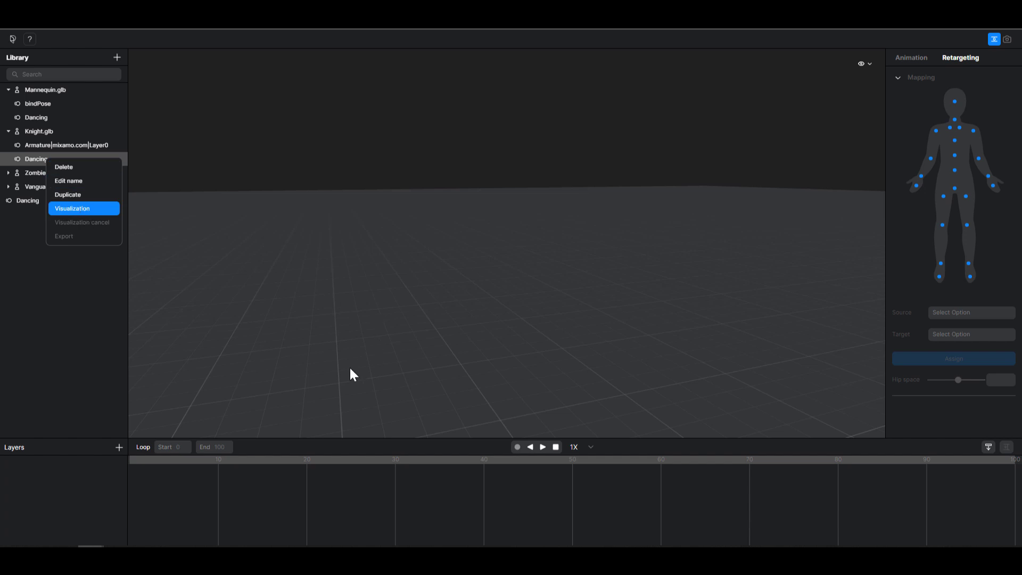
{"action": "key", "text": "Return"}
Preview the knight's dance: scrub to frame 24, play, then stop at frame 0
{"action": "left_click_drag", "start_coordinate": [134, 471], "coordinate": [342, 459]}
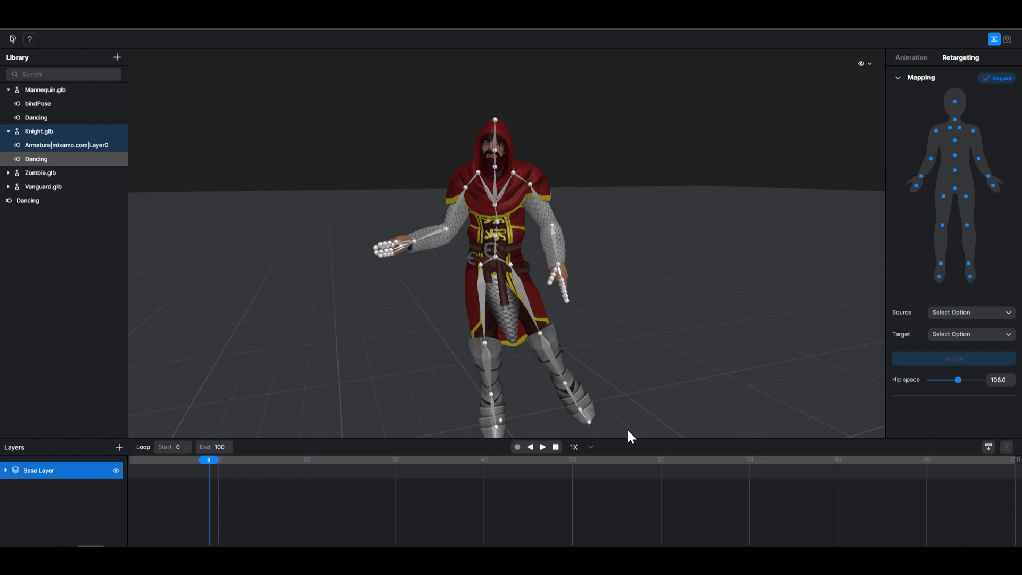
{"action": "left_click", "coordinate": [543, 447]}
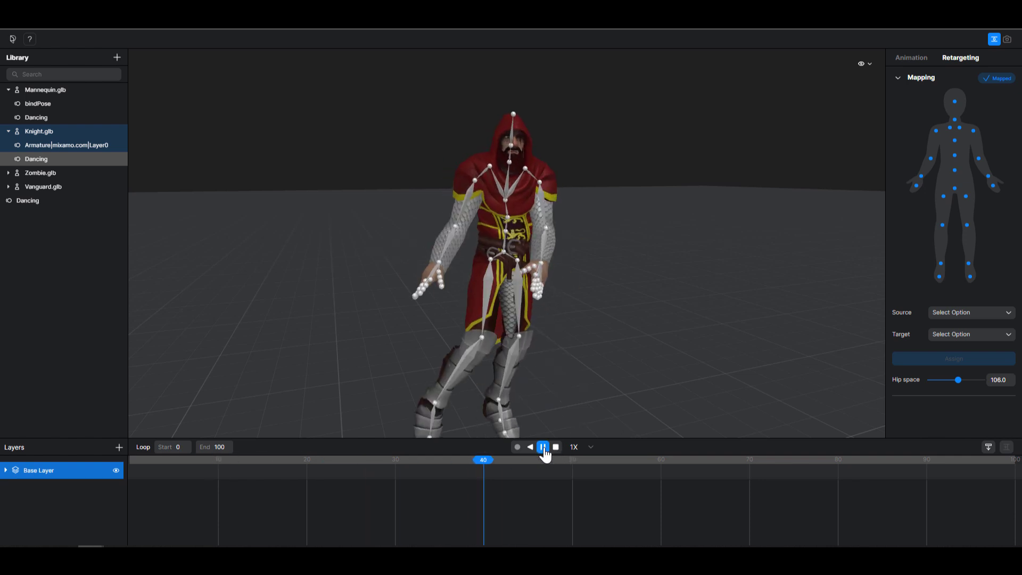
{"action": "left_click", "coordinate": [556, 447]}
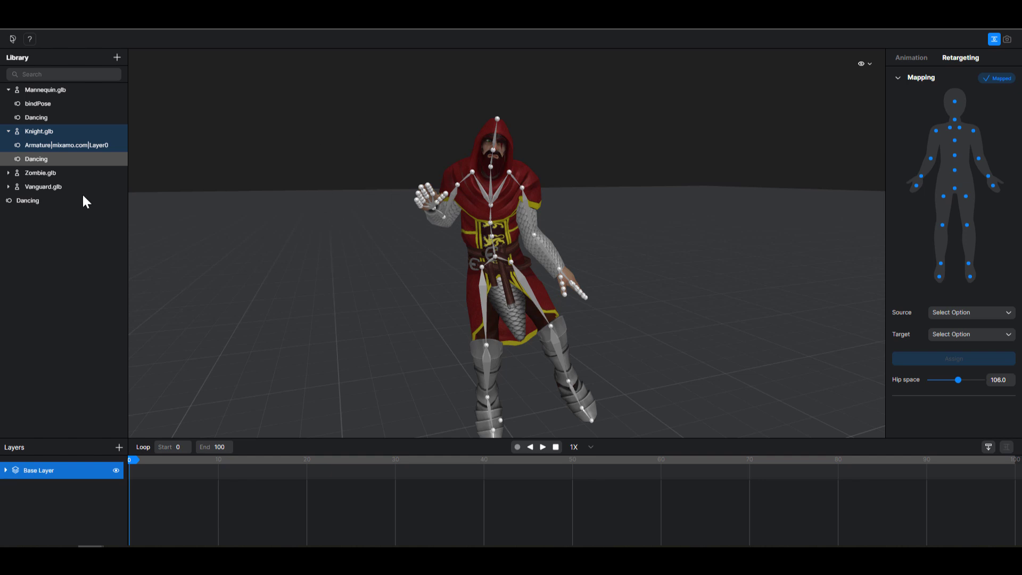
Open Export settings for the knight's motion with Dancing as the motion and fbx format
{"action": "right_click", "coordinate": [50, 158]}
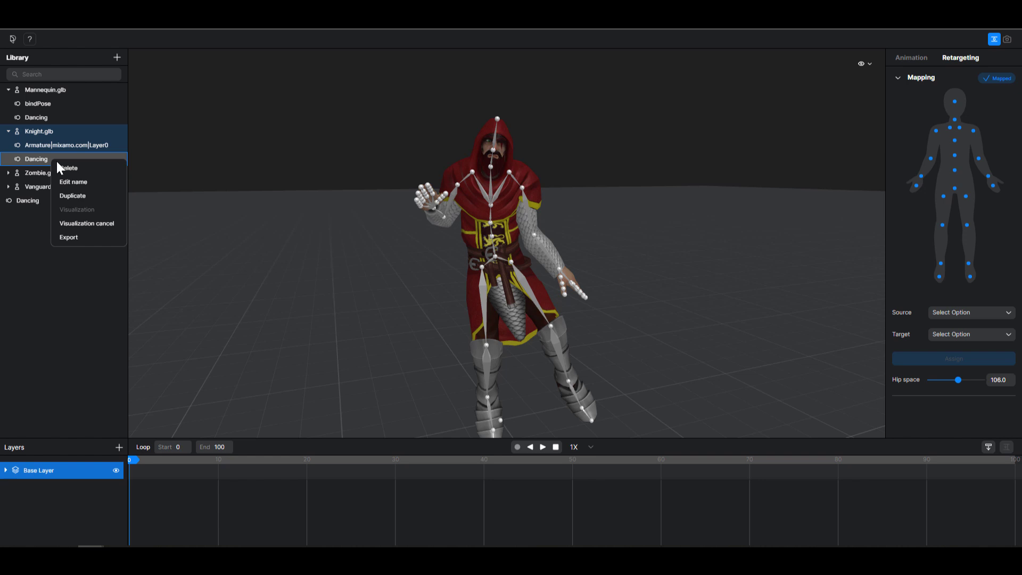
{"action": "left_click", "coordinate": [81, 242]}
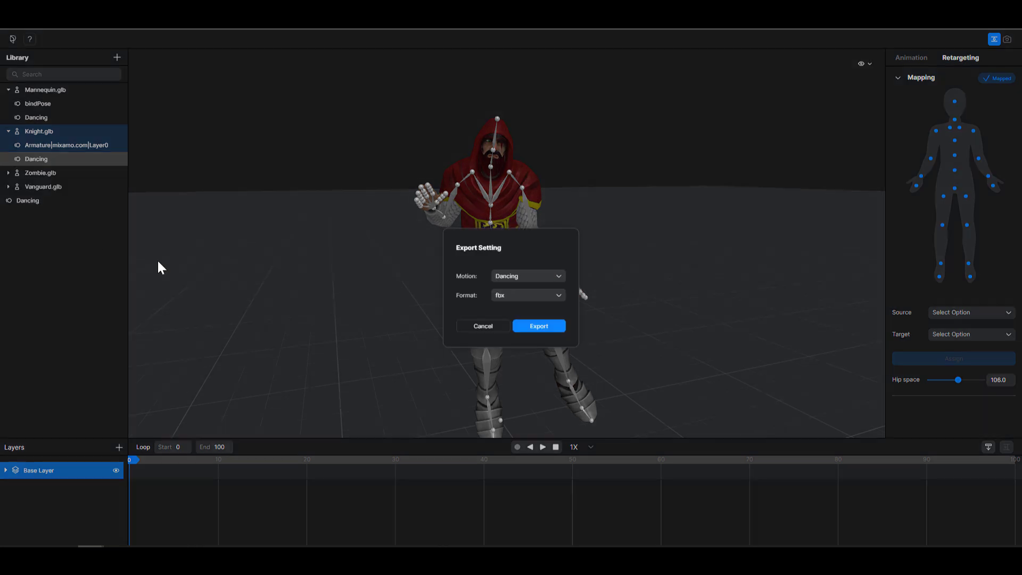
{"action": "left_click", "coordinate": [527, 279]}
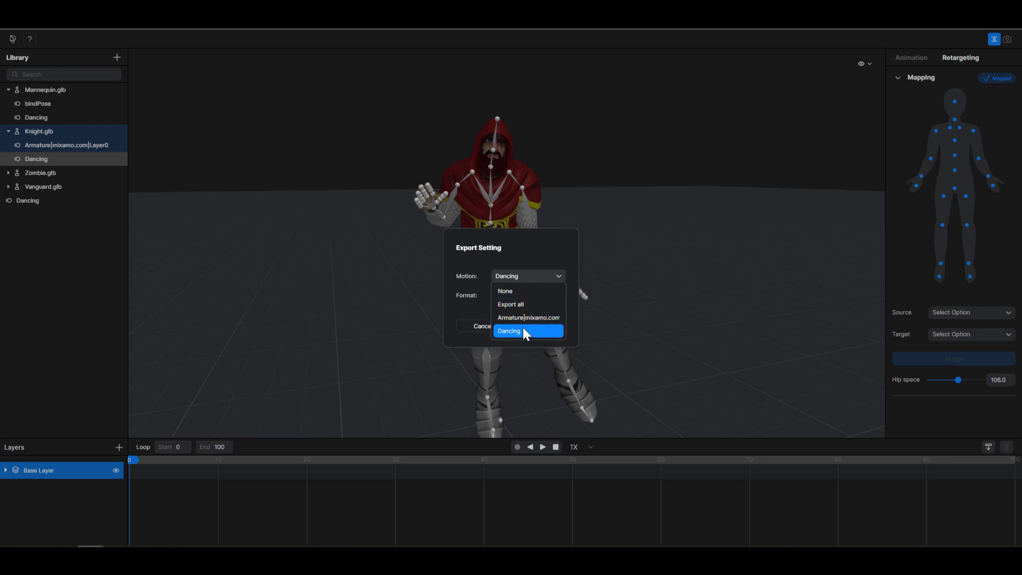
{"action": "left_click", "coordinate": [461, 299]}
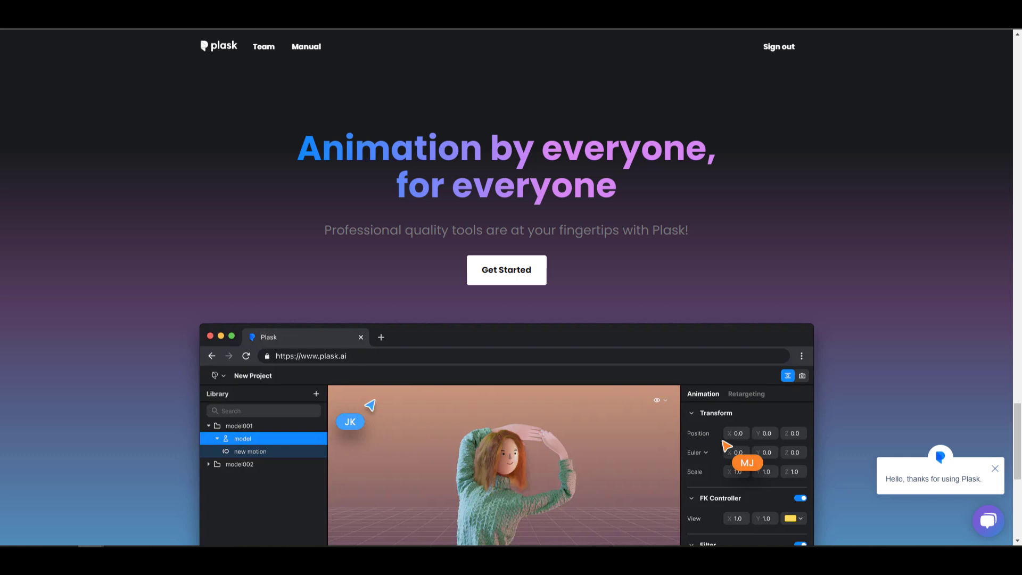
Scroll the Plask landing page down and back up
{"action": "scroll", "coordinate": [662, 279], "scroll_direction": "down", "scroll_amount": 7}
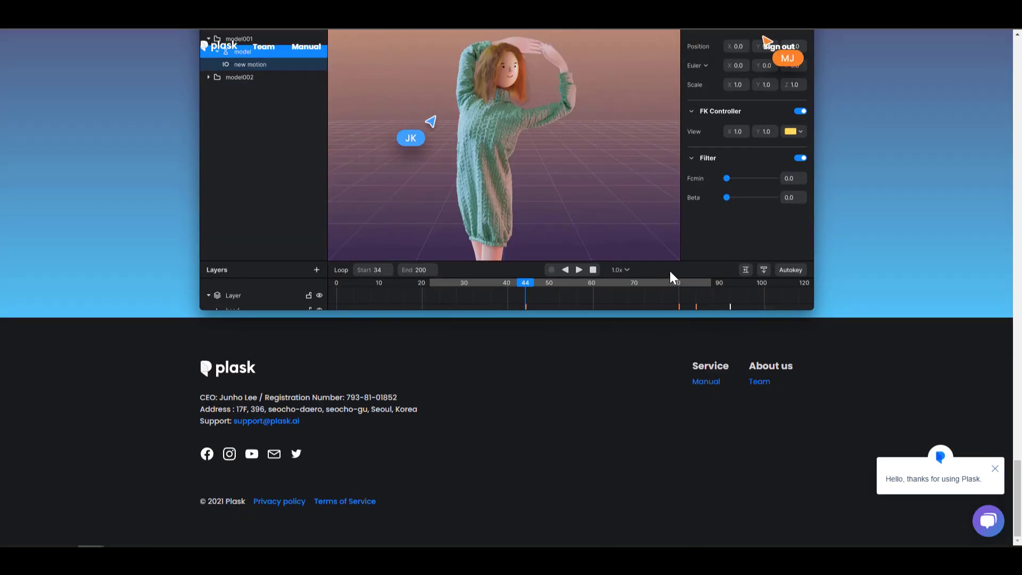
{"action": "scroll", "coordinate": [670, 271], "scroll_direction": "up", "scroll_amount": 3}
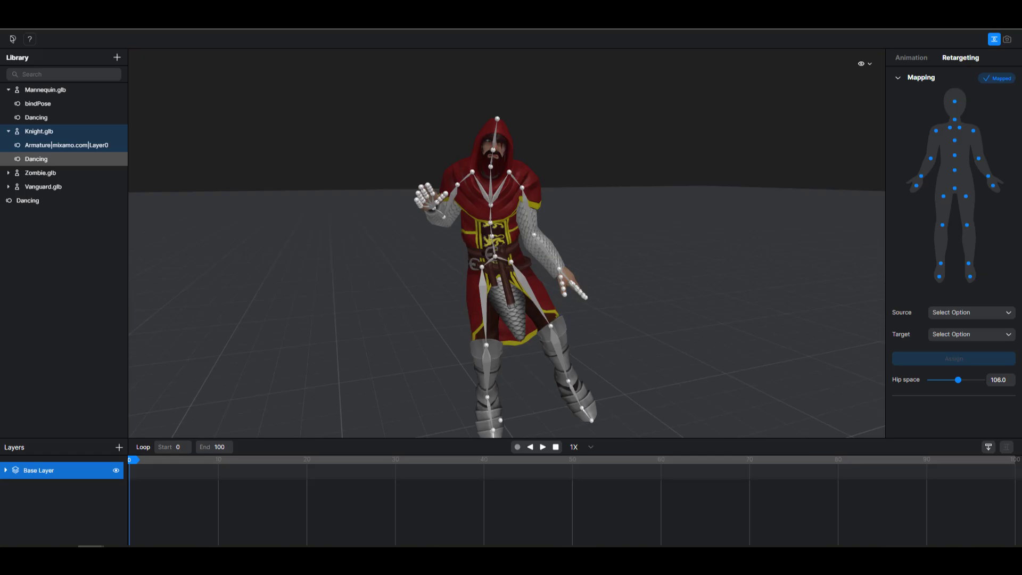
Select the knight's RightArm bone and rotate it upward with the rotation gizmo
{"action": "left_click", "coordinate": [458, 186]}
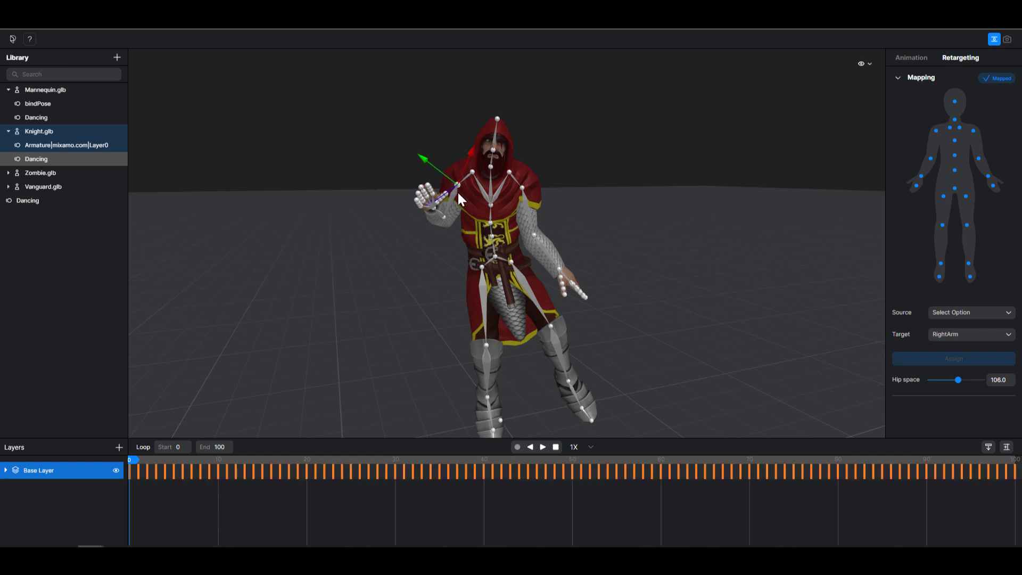
{"action": "scroll", "coordinate": [458, 190], "scroll_direction": "up", "scroll_amount": 3}
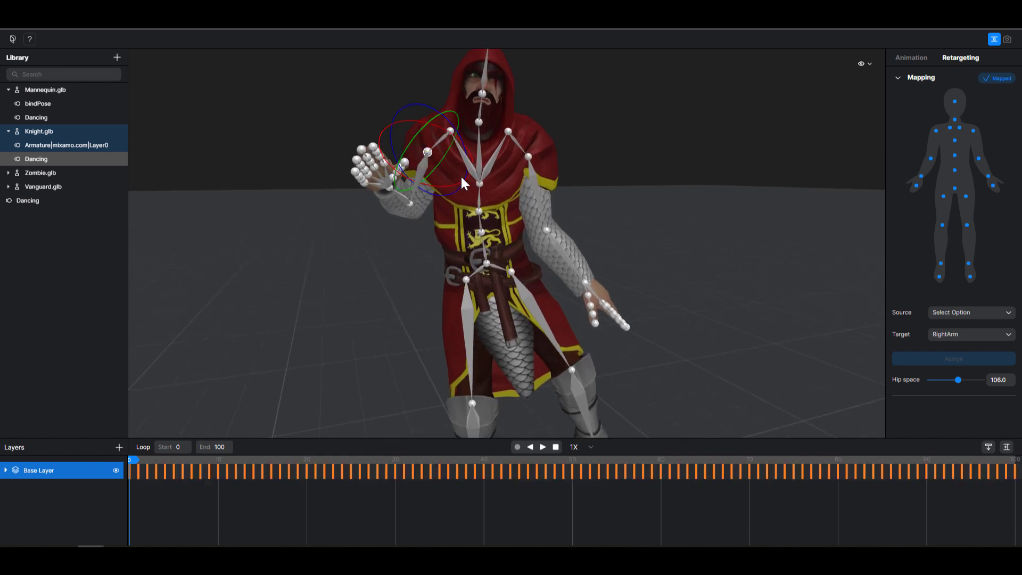
{"action": "key", "text": "e"}
{"action": "mouse_move", "coordinate": [461, 171]}
{"action": "left_mouse_down"}
{"action": "mouse_move", "coordinate": [463, 128]}
{"action": "mouse_move", "coordinate": [451, 168]}
{"action": "mouse_move", "coordinate": [461, 166]}
{"action": "left_mouse_up"}
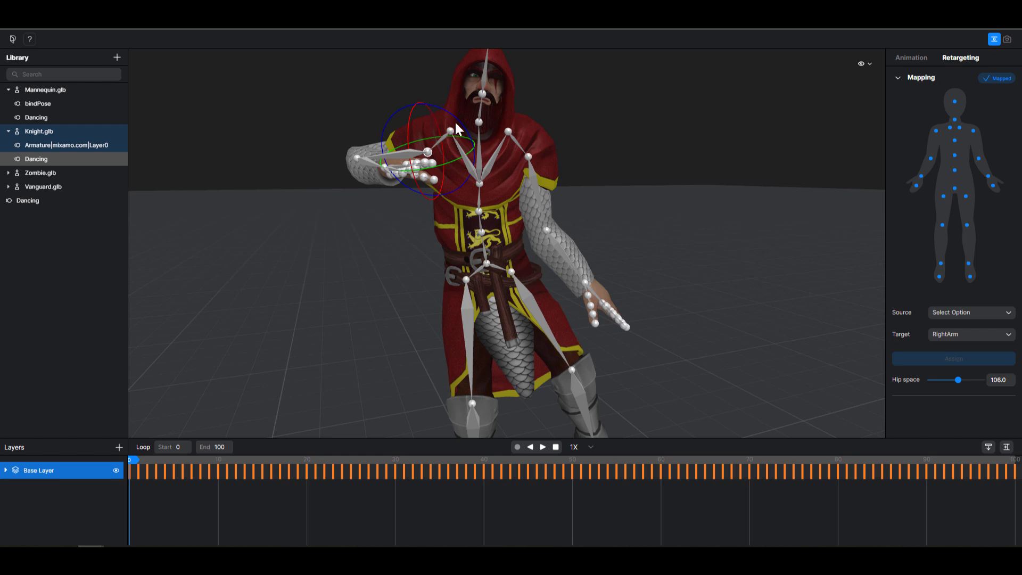
{"action": "left_click_drag", "start_coordinate": [456, 114], "coordinate": [442, 143]}
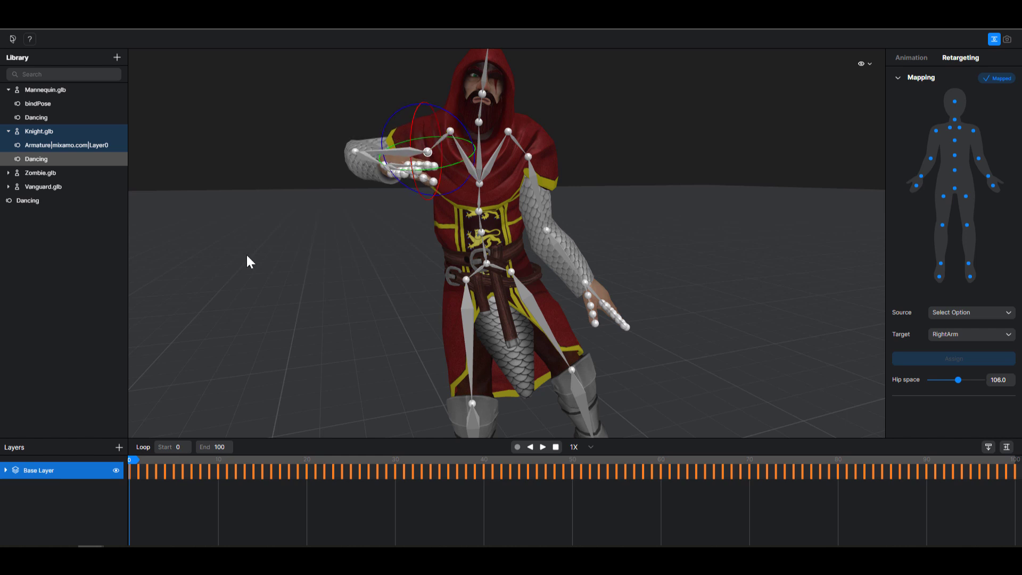
Add a new animation layer, Layer 1, and select its RightArm track
{"action": "left_click", "coordinate": [119, 447]}
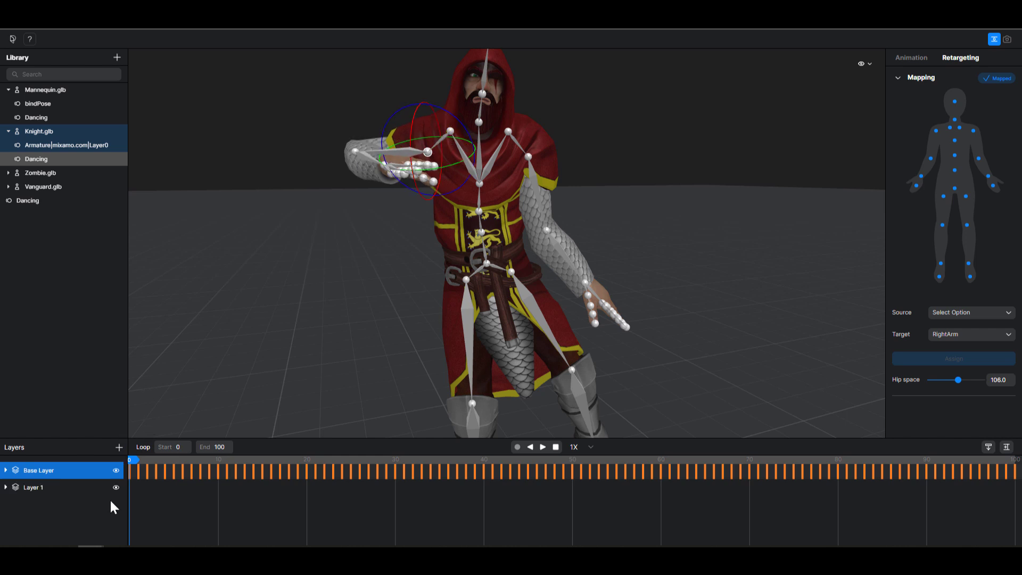
{"action": "left_click", "coordinate": [53, 488]}
{"action": "left_click", "coordinate": [6, 487]}
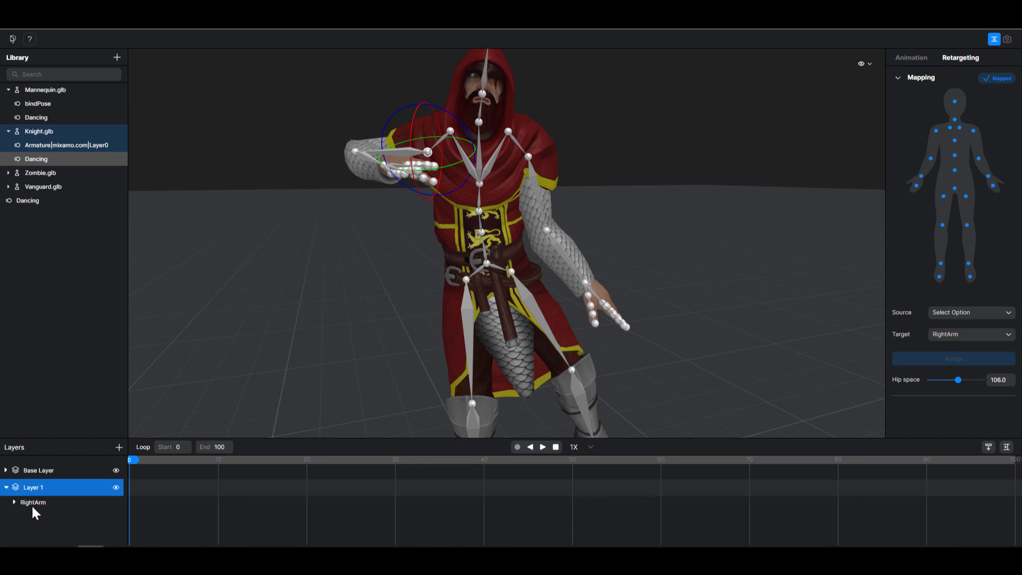
{"action": "left_click", "coordinate": [41, 502]}
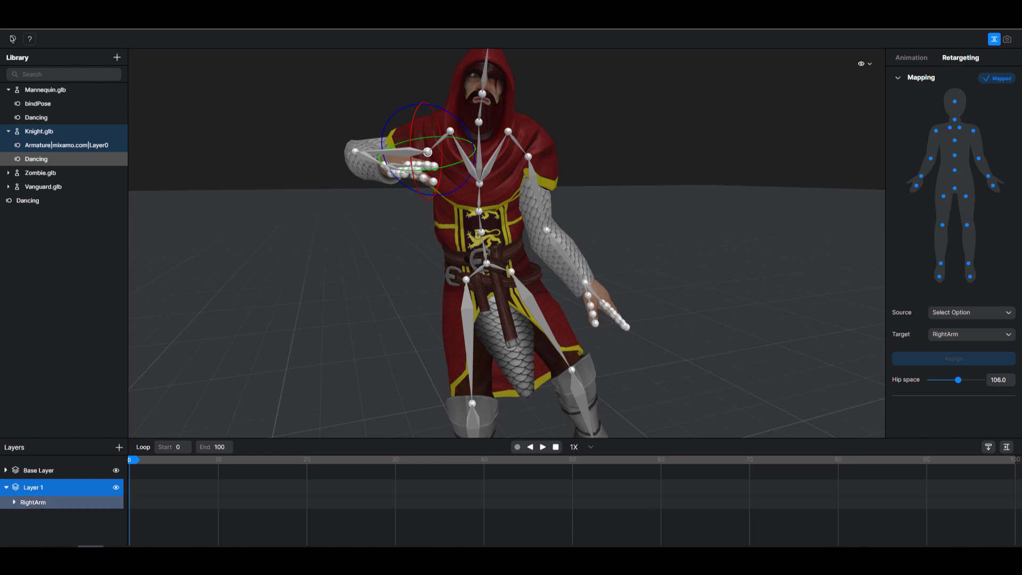
Key the knight's RightArm pose at frame 0 on Layer 1 and preview it
{"action": "left_click", "coordinate": [1004, 451]}
{"action": "left_click", "coordinate": [130, 504]}
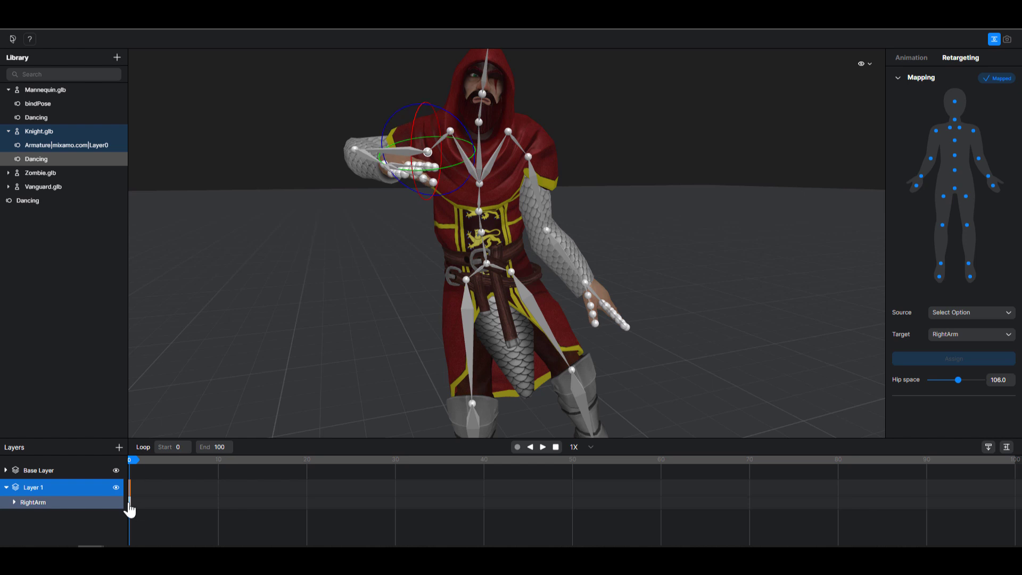
{"action": "mouse_move", "coordinate": [136, 461]}
{"action": "left_mouse_down"}
{"action": "mouse_move", "coordinate": [192, 461]}
{"action": "mouse_move", "coordinate": [131, 460]}
{"action": "left_mouse_up"}
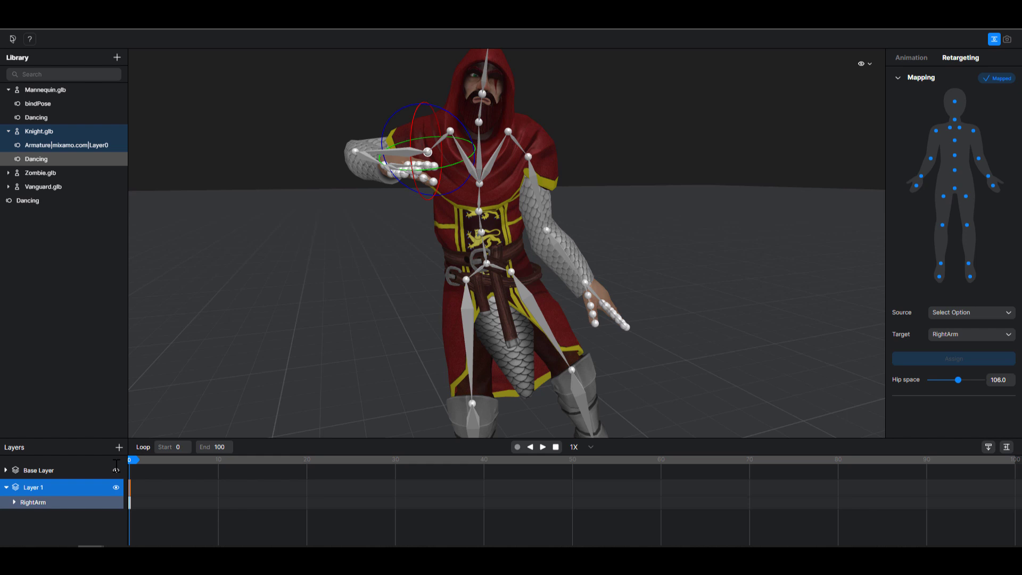
Select the right forearm bone, add Layer 2, and select its RightForeArm track
{"action": "left_click", "coordinate": [359, 155]}
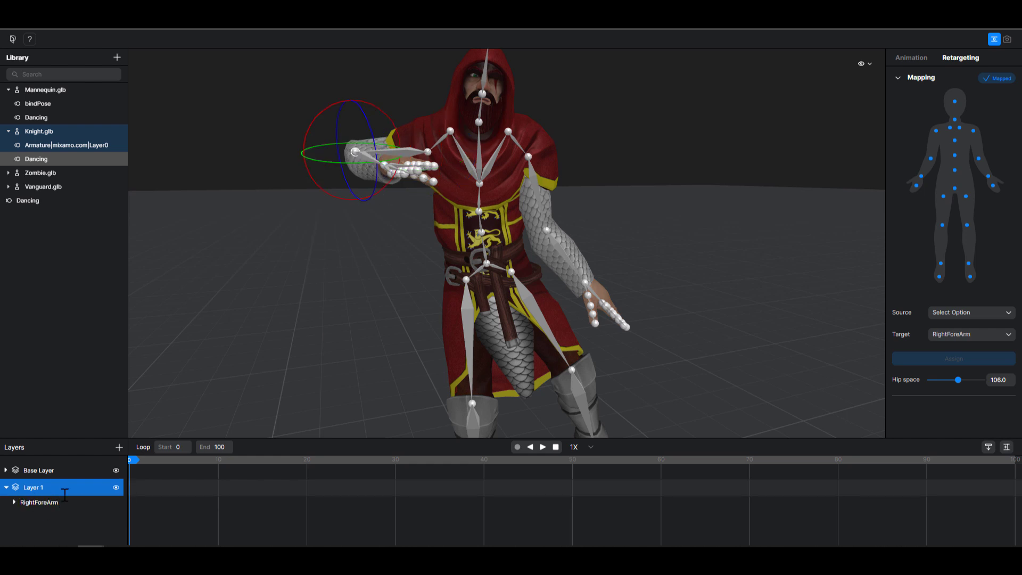
{"action": "left_click", "coordinate": [119, 448]}
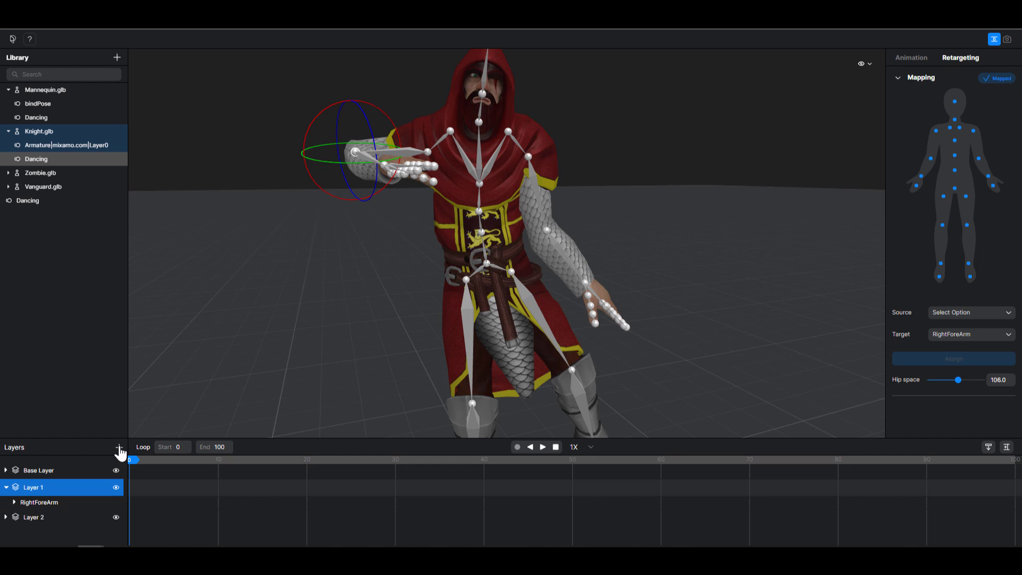
{"action": "left_click", "coordinate": [57, 517]}
{"action": "left_click", "coordinate": [7, 504]}
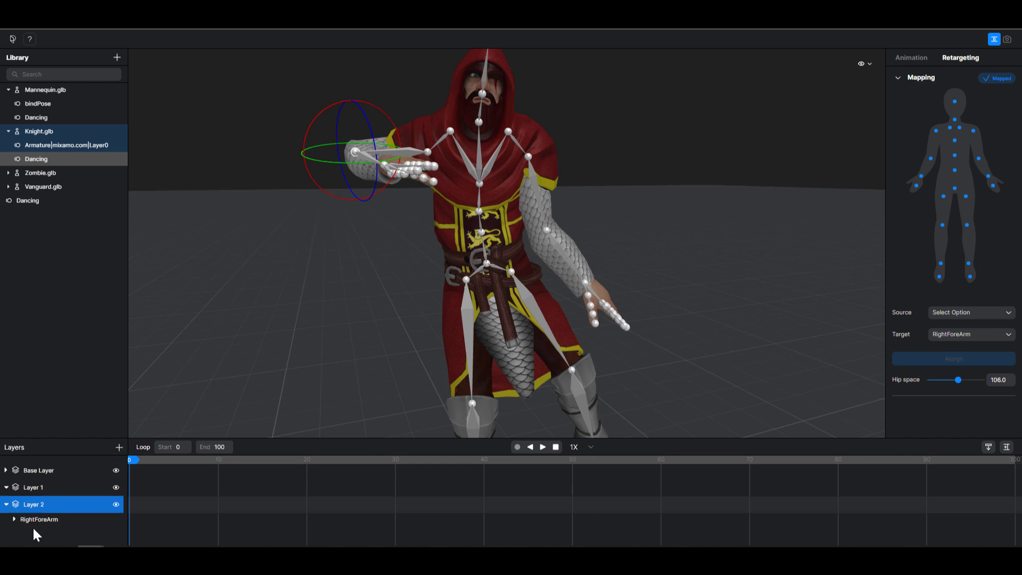
{"action": "left_click", "coordinate": [34, 519]}
Swing the right forearm out to the left and key it at frame 0 on Layer 2
{"action": "left_click_drag", "start_coordinate": [353, 165], "coordinate": [315, 176]}
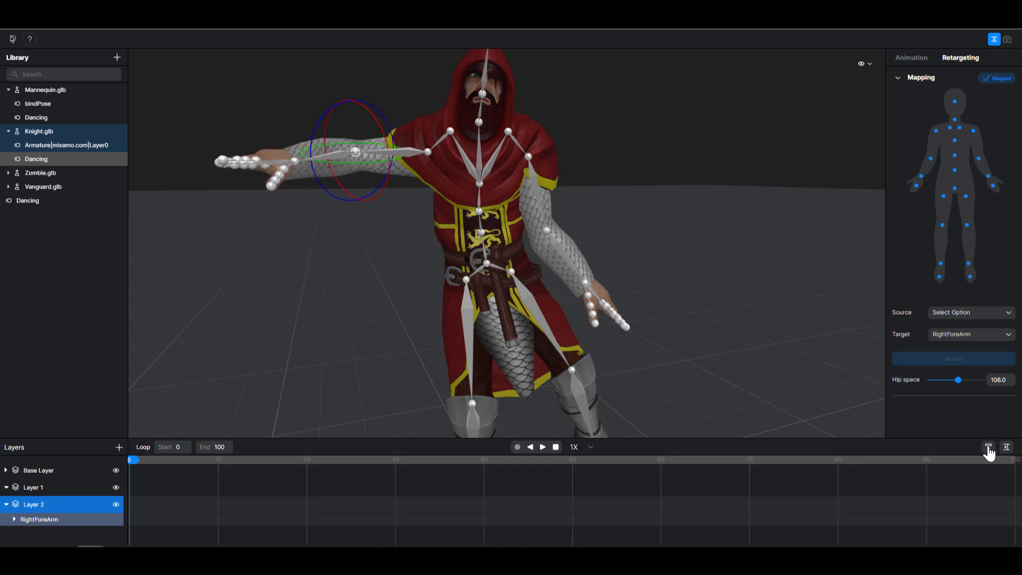
{"action": "left_click", "coordinate": [1004, 450]}
{"action": "left_click", "coordinate": [146, 476]}
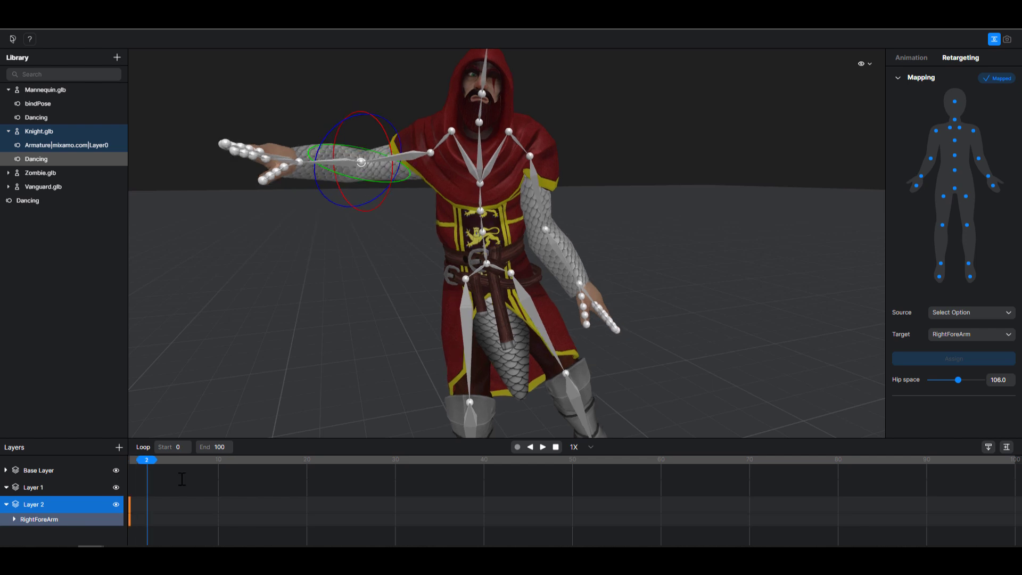
{"action": "left_click_drag", "start_coordinate": [181, 479], "coordinate": [129, 498]}
{"action": "left_click_drag", "start_coordinate": [457, 330], "coordinate": [475, 417]}
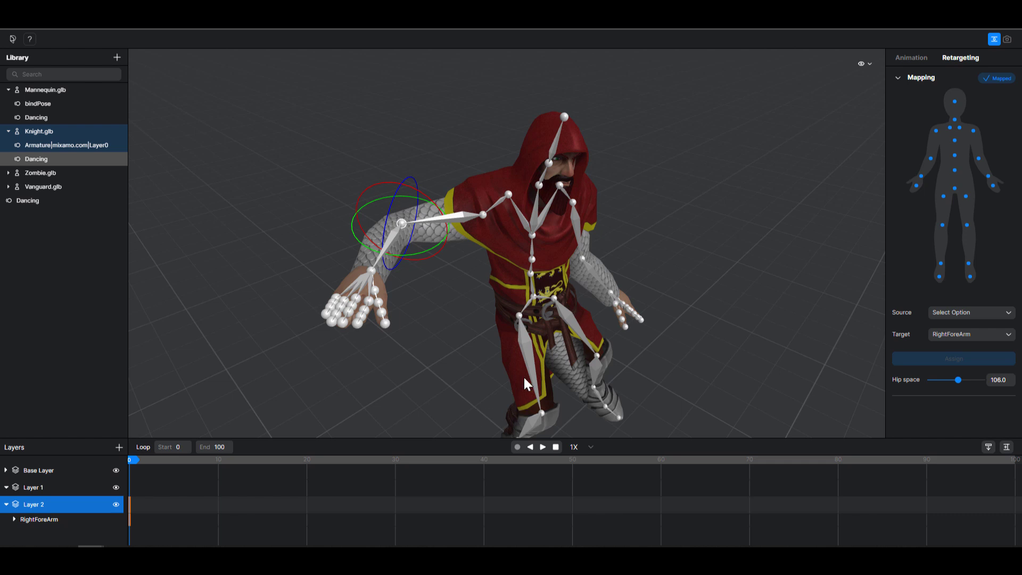
At frame 4, rotate the knight's right forearm so the hand hangs below its frame-0 pose
{"action": "key", "text": "w"}
{"action": "key", "text": "e"}
{"action": "key", "text": "r"}
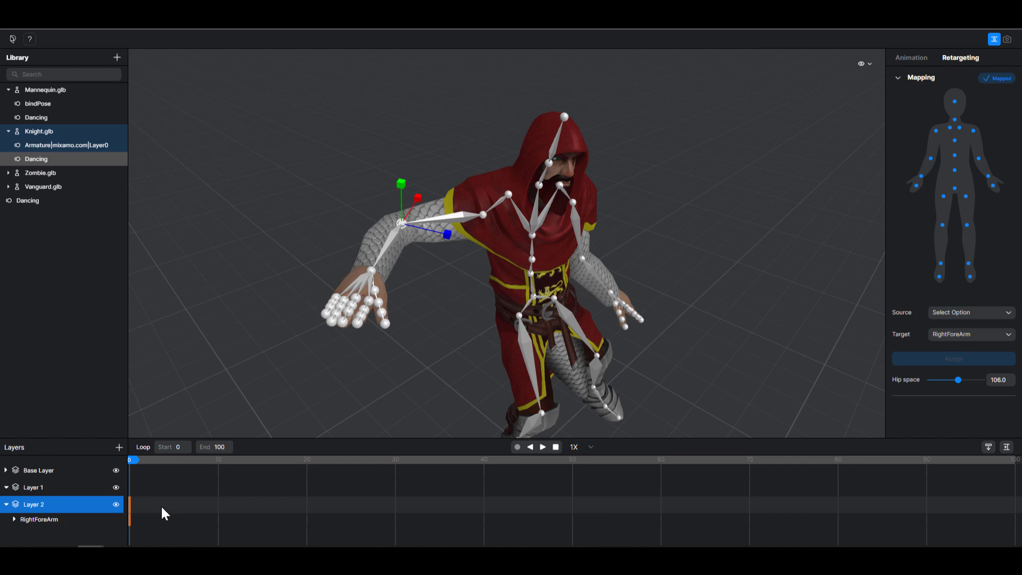
{"action": "left_click_drag", "start_coordinate": [133, 460], "coordinate": [171, 467]}
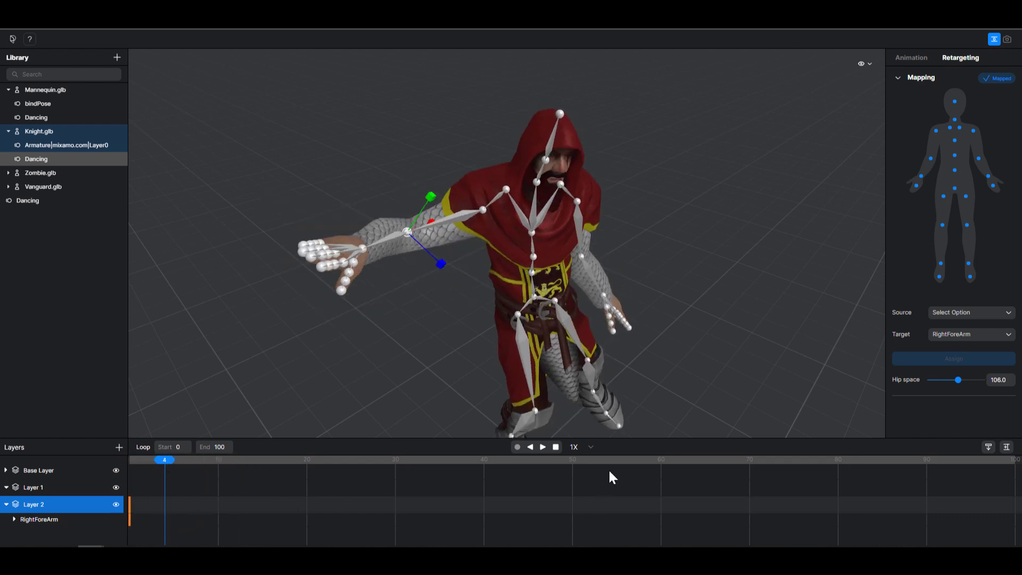
{"action": "key", "text": "r"}
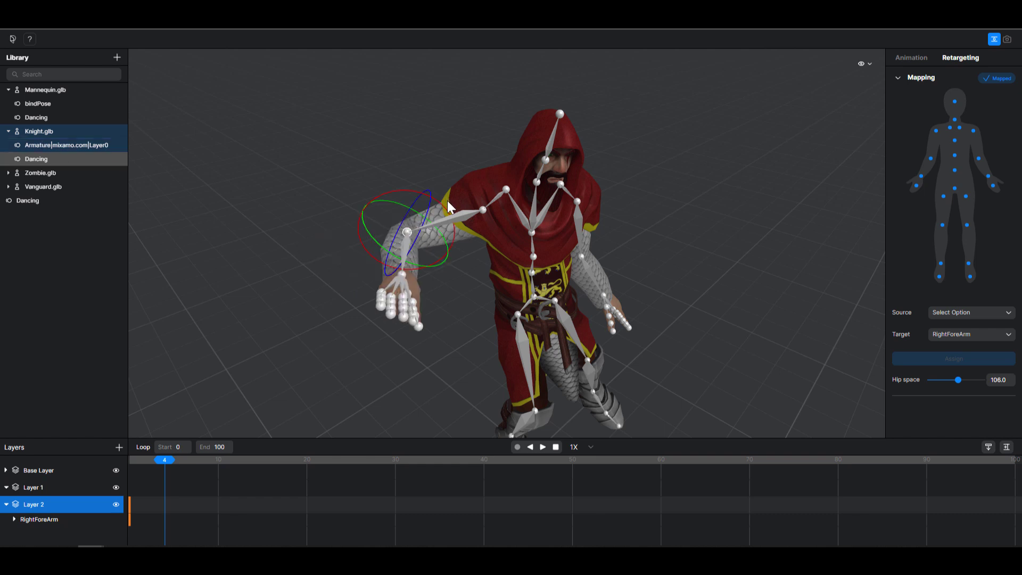
{"action": "left_click_drag", "start_coordinate": [447, 207], "coordinate": [440, 212]}
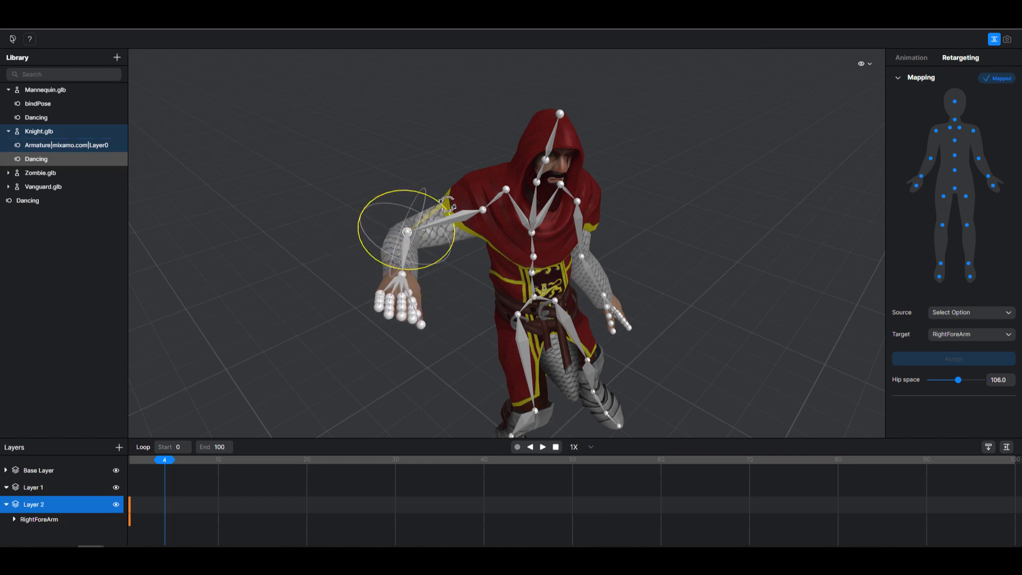
Show the forearm's animation transform values with rotation as Quaternion
{"action": "left_click", "coordinate": [920, 59]}
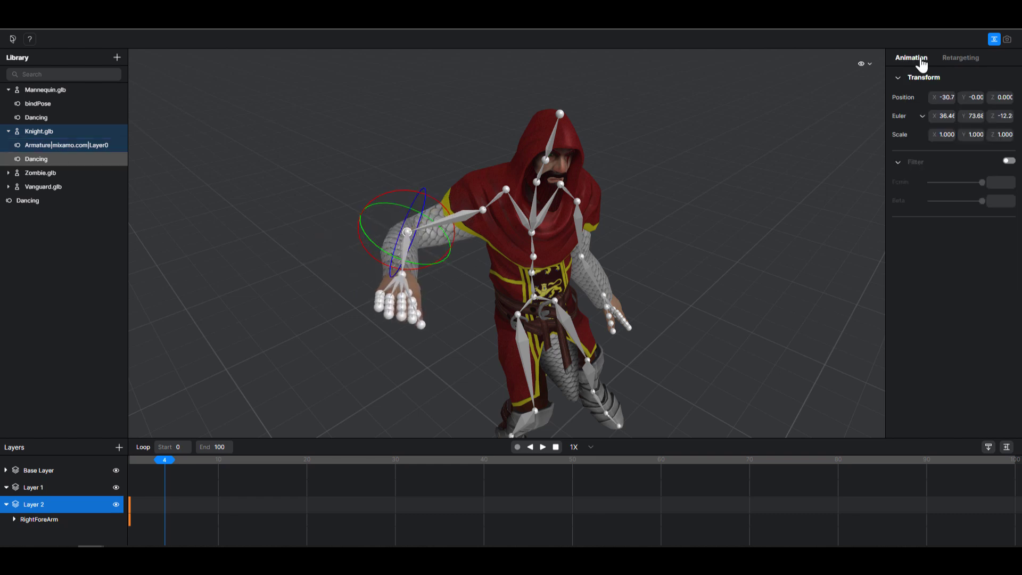
{"action": "left_click", "coordinate": [923, 116]}
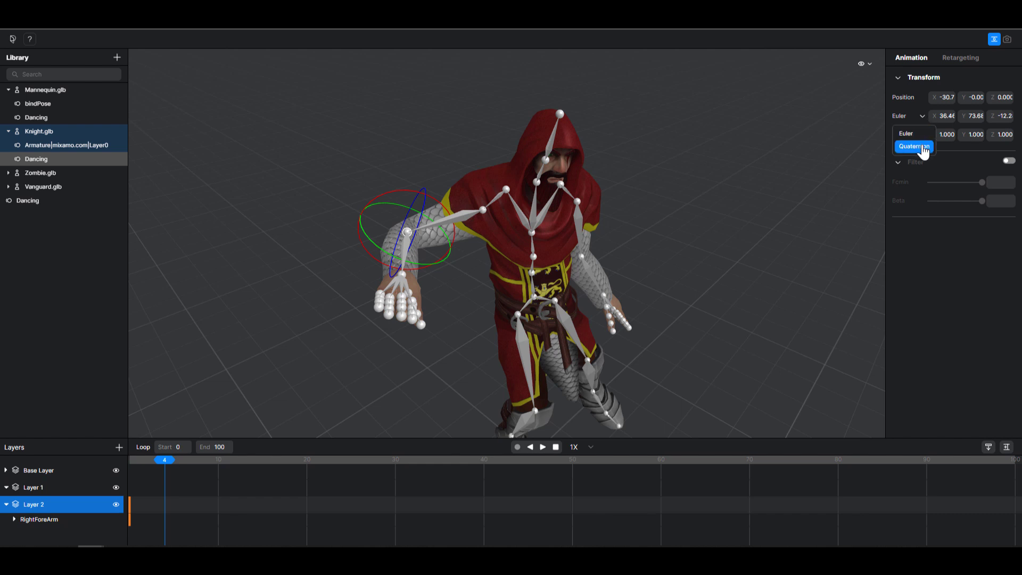
{"action": "left_click", "coordinate": [928, 153]}
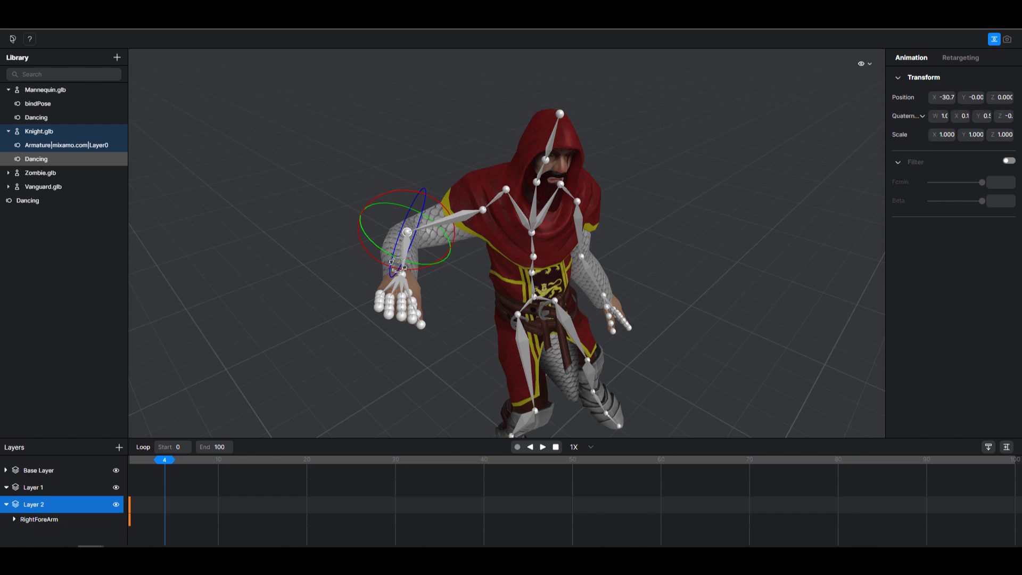
Rotate the right forearm outward and key it at frame 4 on Layer 2
{"action": "left_click_drag", "start_coordinate": [401, 258], "coordinate": [428, 268]}
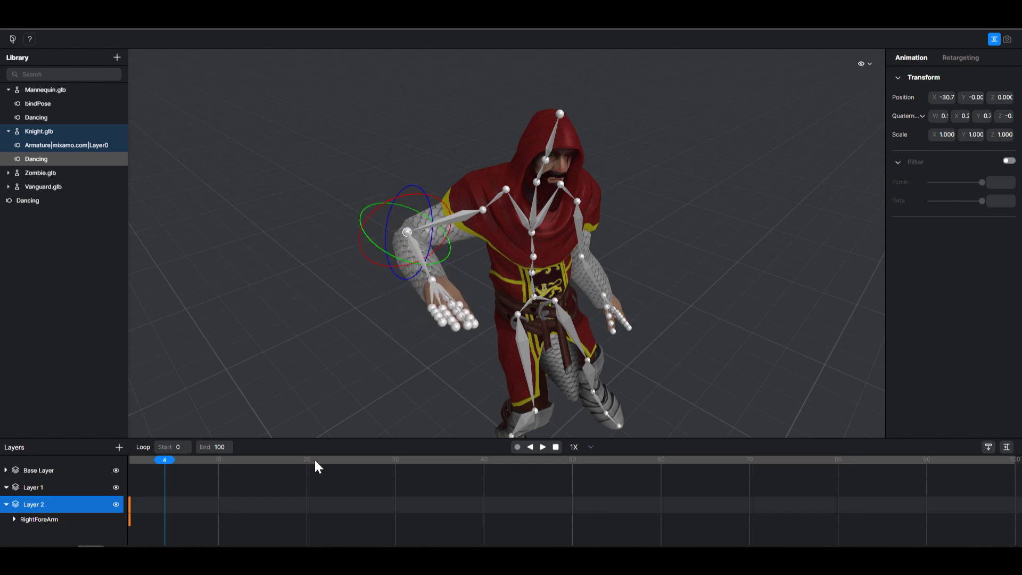
{"action": "left_click", "coordinate": [1006, 447]}
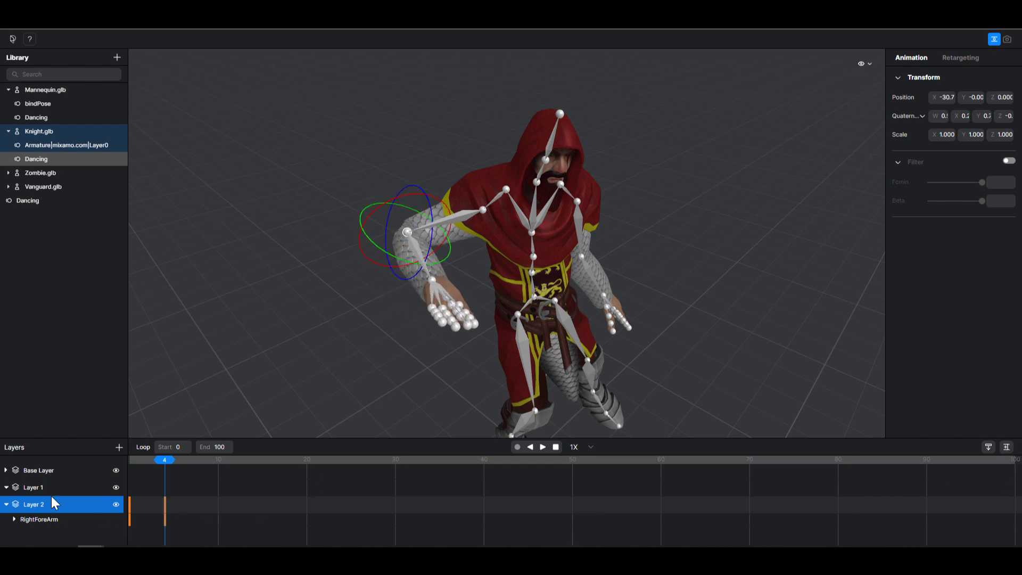
{"action": "left_click", "coordinate": [156, 459]}
{"action": "left_click_drag", "start_coordinate": [140, 460], "coordinate": [218, 467]}
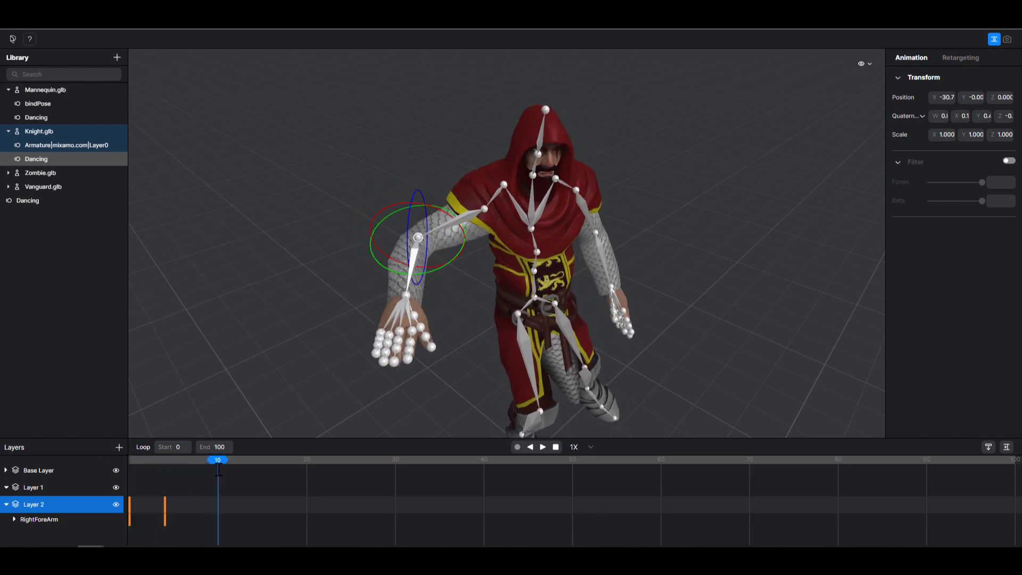
Rotate the RightArm down to the knight's side and key it on Layer 1 at frame 10
{"action": "left_click", "coordinate": [483, 209]}
{"action": "left_click", "coordinate": [485, 209]}
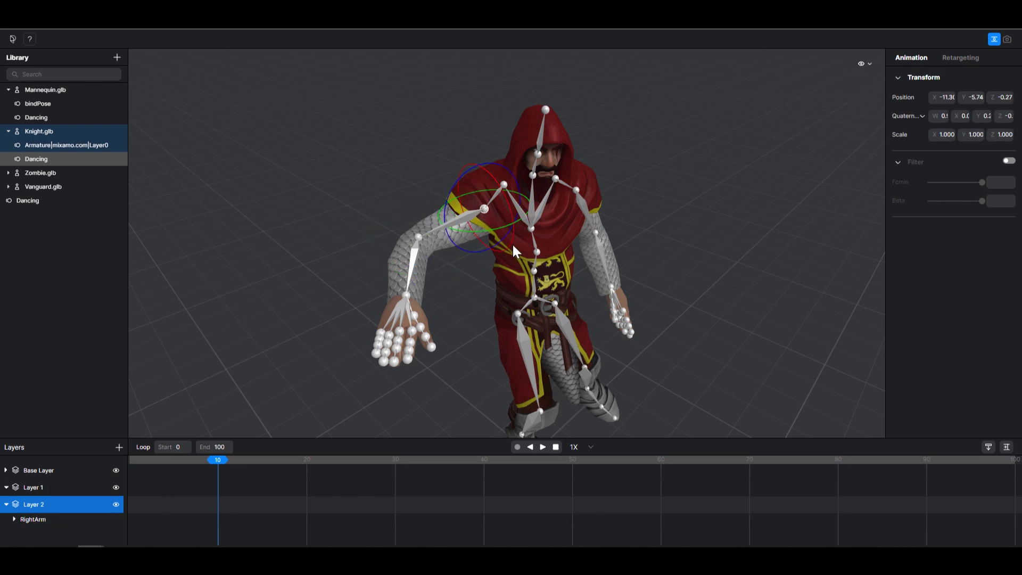
{"action": "left_click_drag", "start_coordinate": [508, 244], "coordinate": [445, 245]}
{"action": "left_click", "coordinate": [12, 491]}
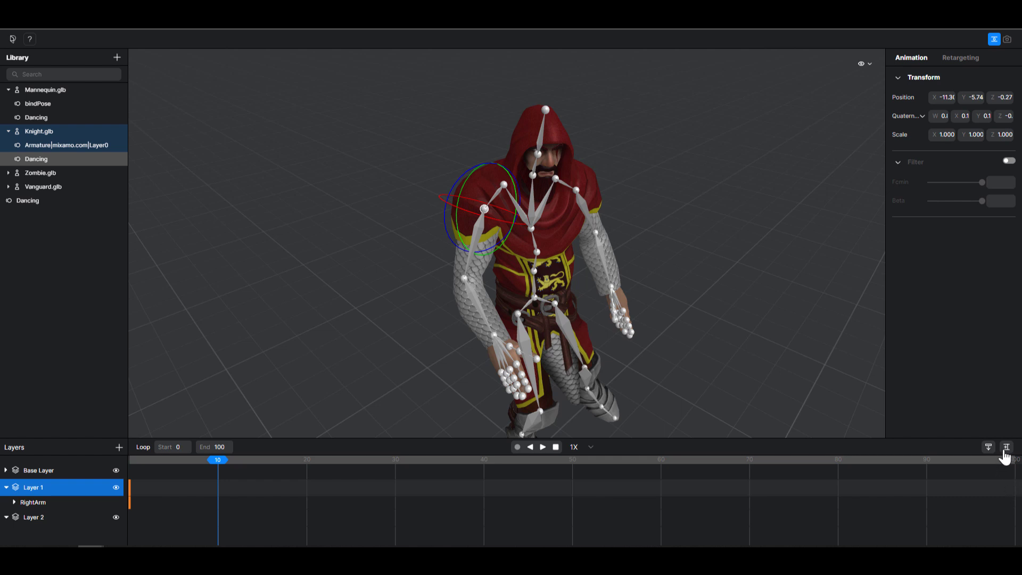
{"action": "left_click", "coordinate": [60, 505]}
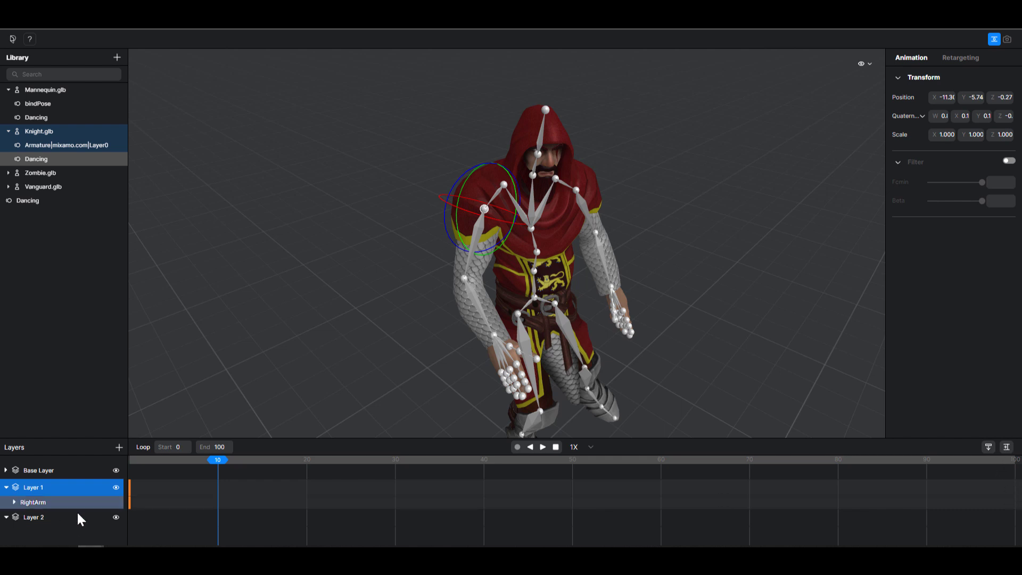
{"action": "left_click", "coordinate": [1007, 447]}
{"action": "left_click_drag", "start_coordinate": [218, 461], "coordinate": [345, 473]}
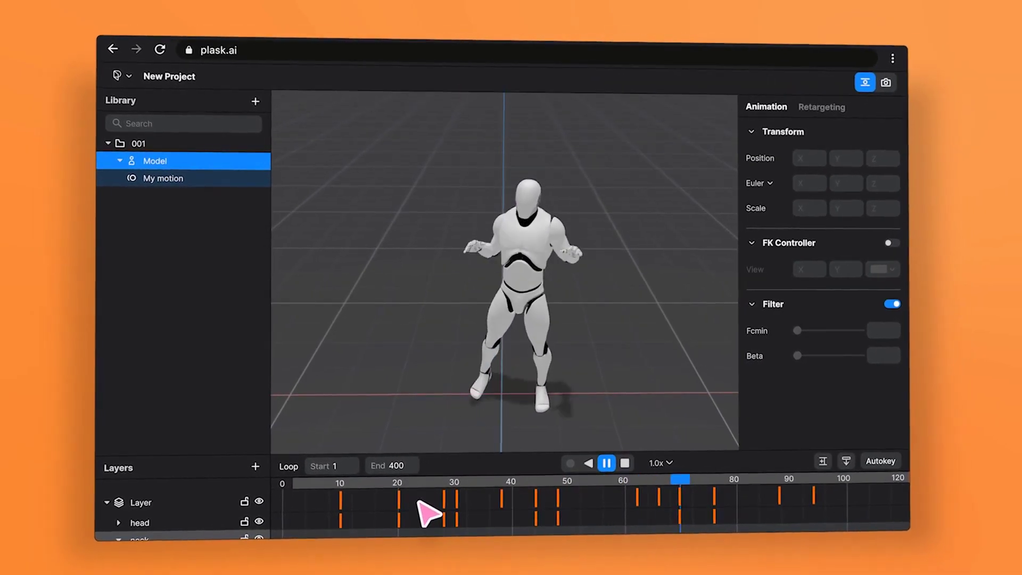
{"action": "left_click_drag", "start_coordinate": [425, 508], "coordinate": [492, 534]}
{"action": "key", "text": "space"}
{"action": "left_click", "coordinate": [547, 184]}
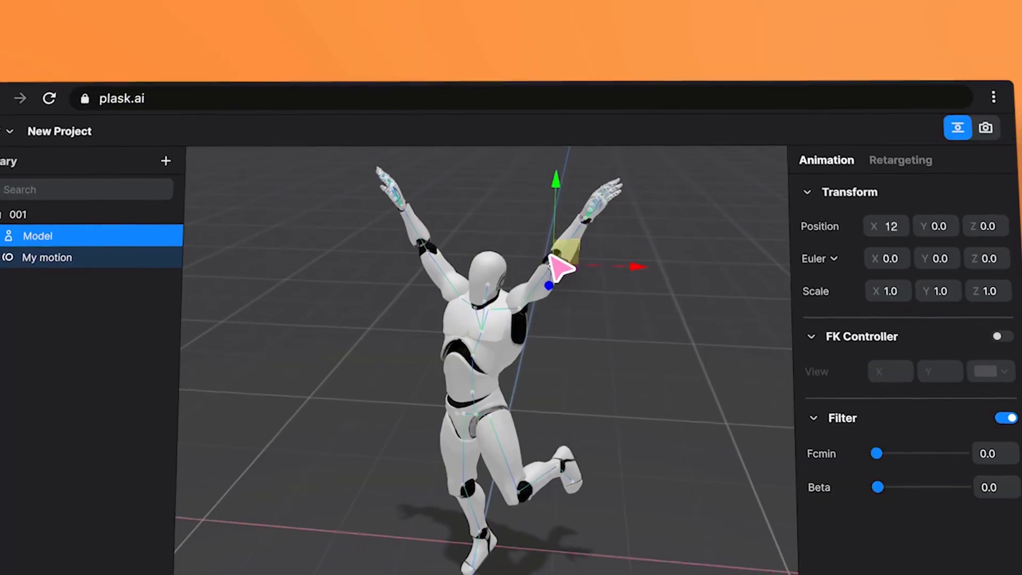